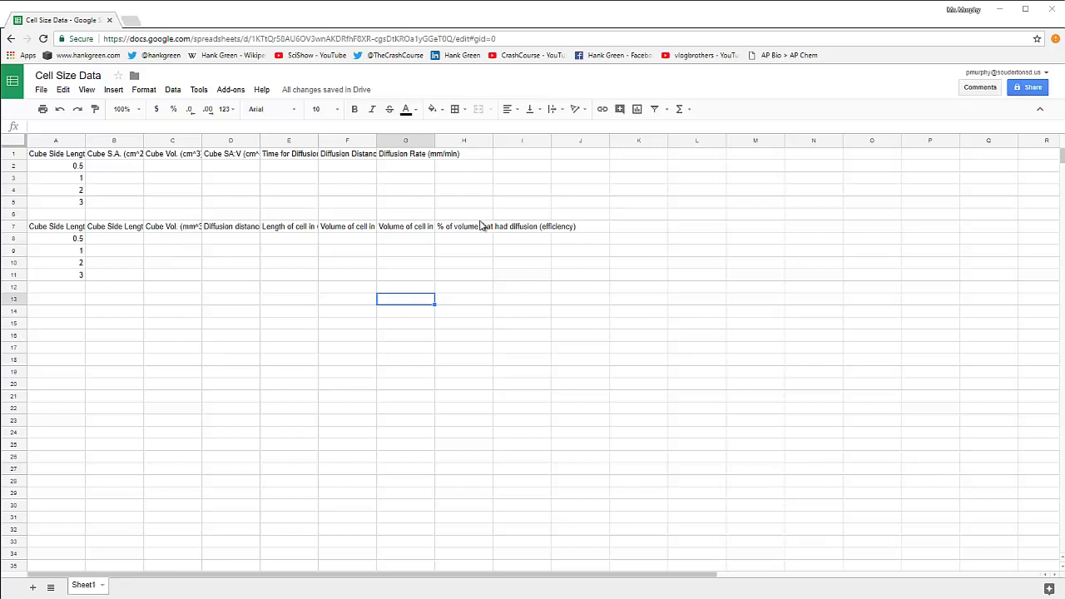
- Turn on text wrapping for A1:J15, covering both tables
left_click(67, 159)
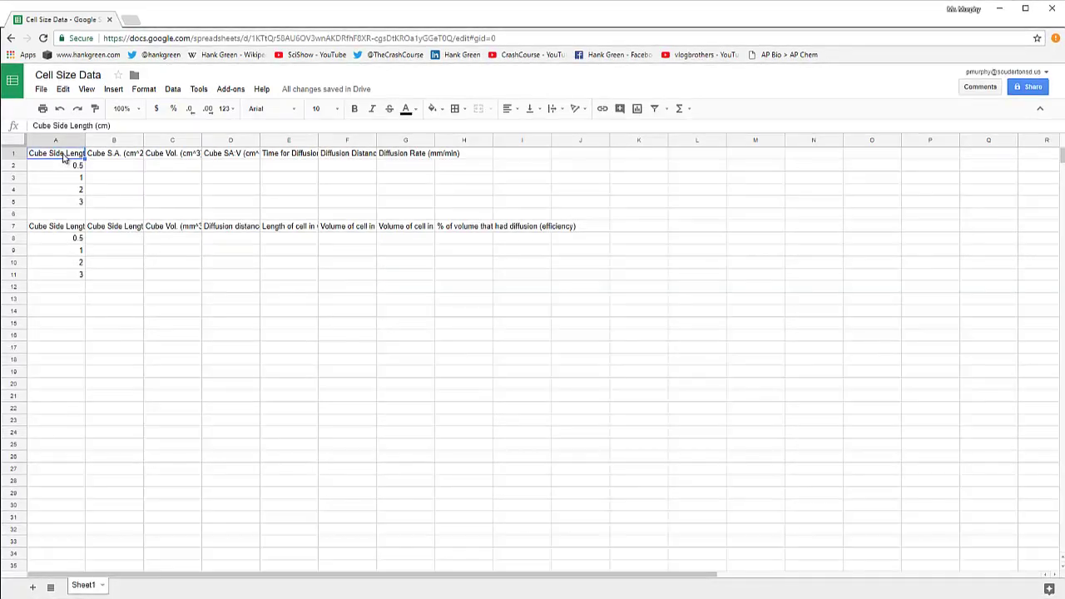
left_click_drag(63, 159, 607, 327)
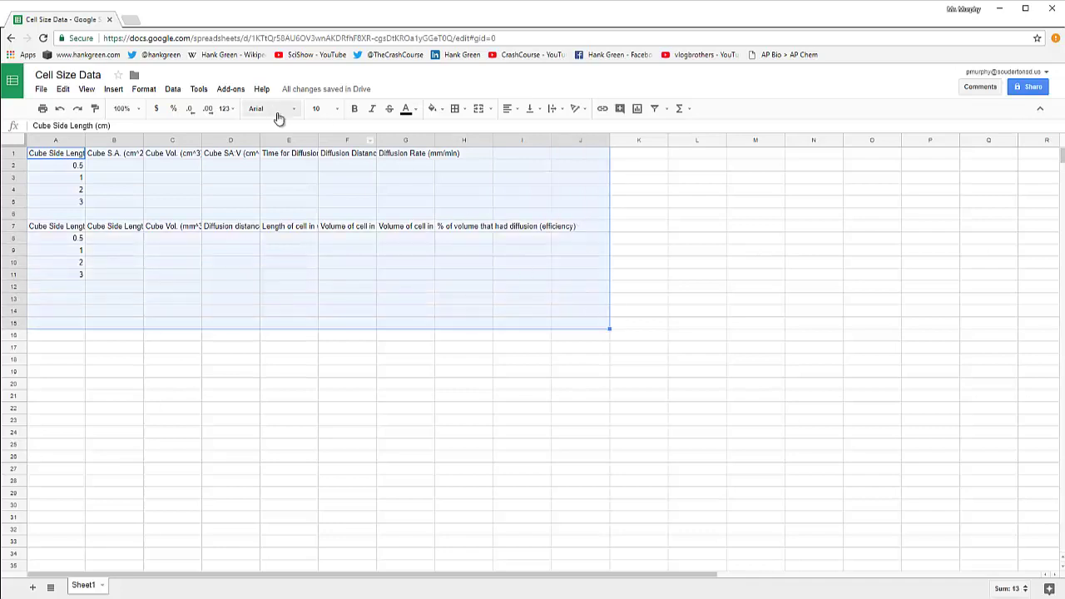
left_click(144, 89)
mouse_move(172, 258)
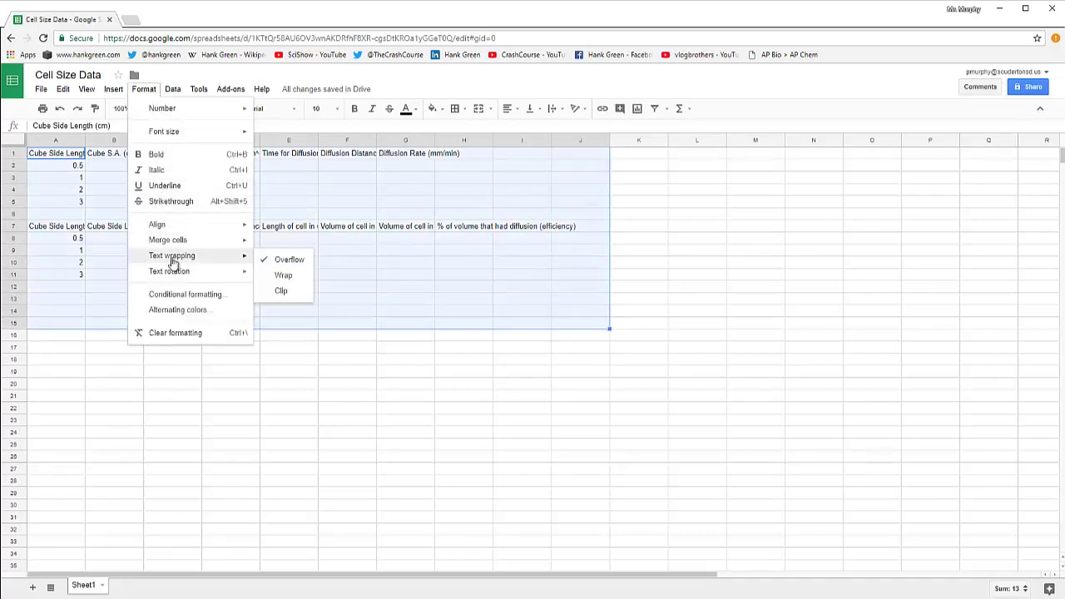
left_click(286, 276)
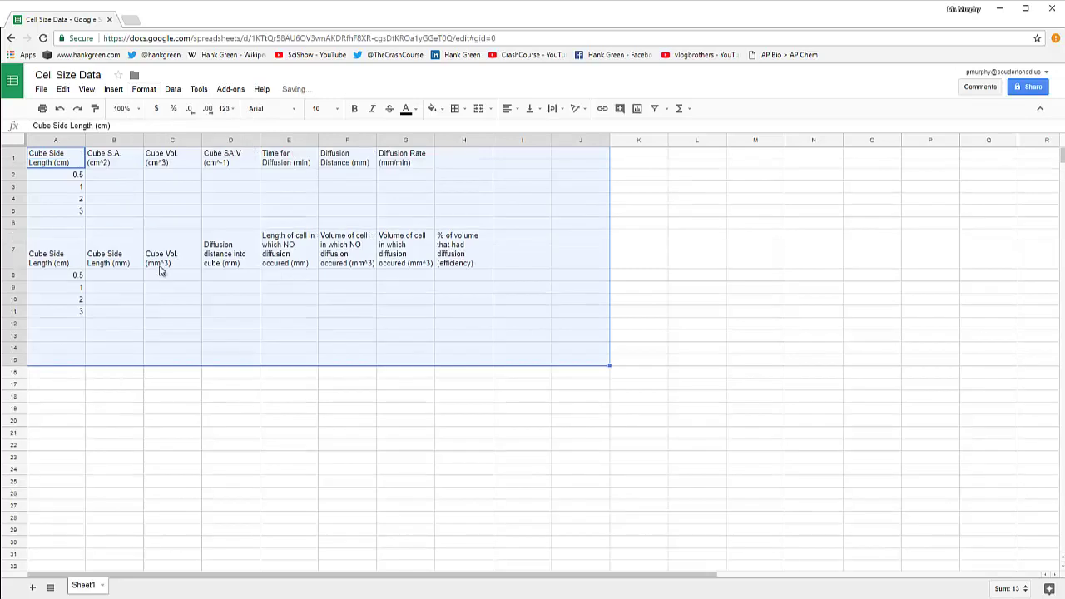
- Bold the headers A1:G1 and A7:H7 and the side lengths in A2:A5 and A8:A11
left_click_drag(75, 158, 403, 164)
key("ctrl+b")
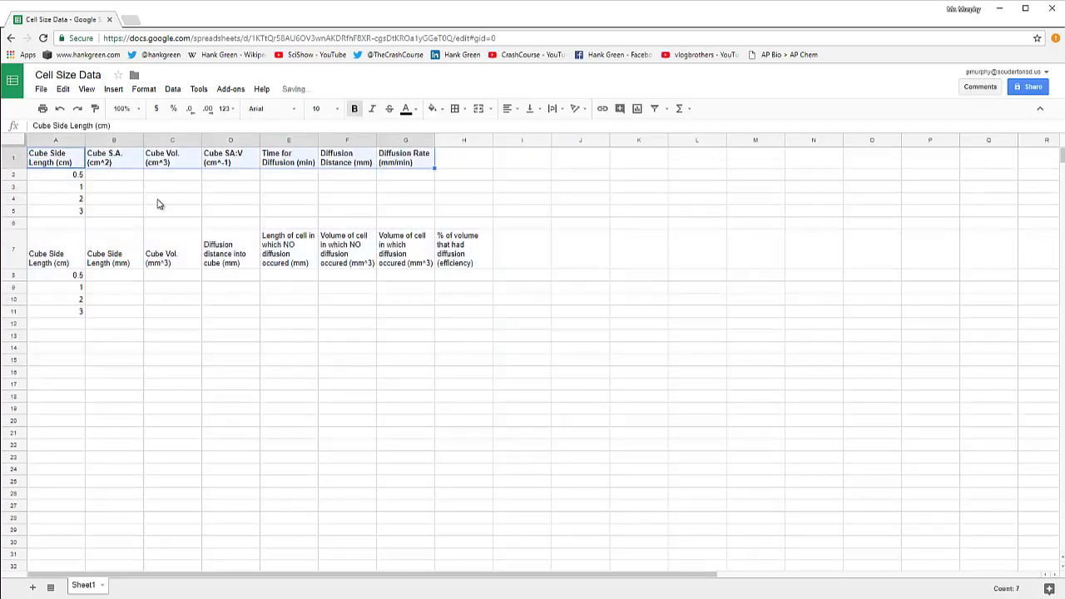
left_click_drag(33, 175, 43, 211)
key("ctrl+b")
left_click_drag(50, 263, 444, 269)
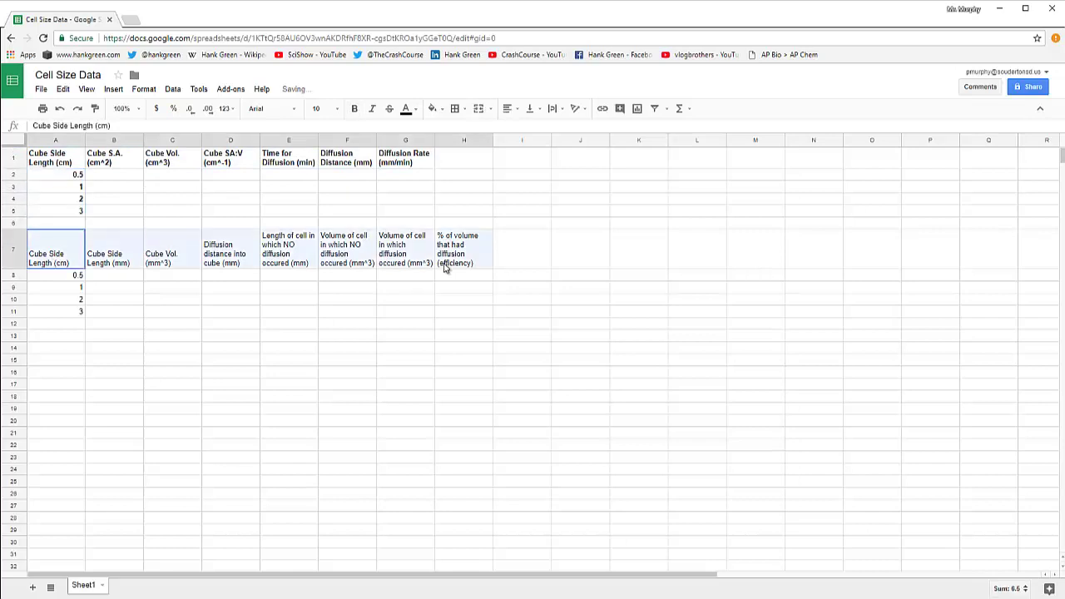
key("ctrl+b")
left_click_drag(58, 288, 69, 323)
key("ctrl+b")
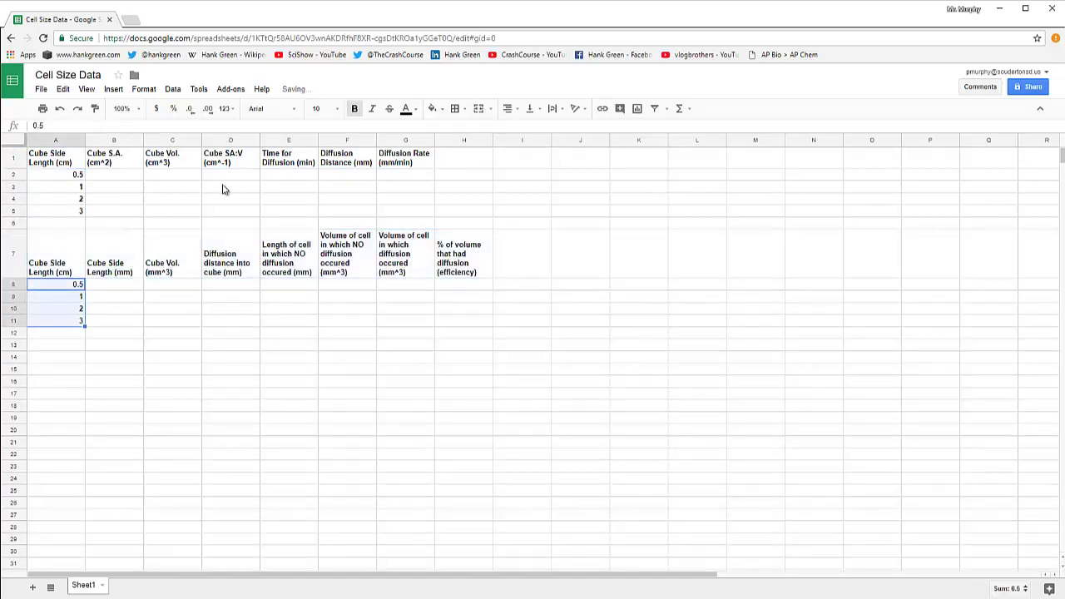
- Auto-fit columns A–H, widen column B and centre-align all their text
left_click_drag(63, 139, 453, 139)
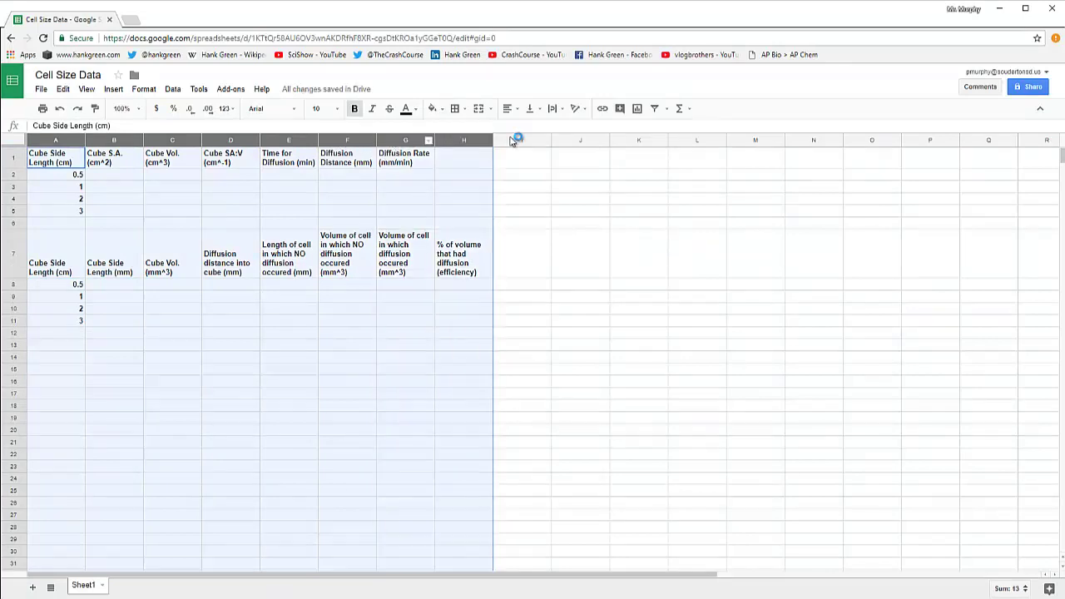
double_click(490, 140)
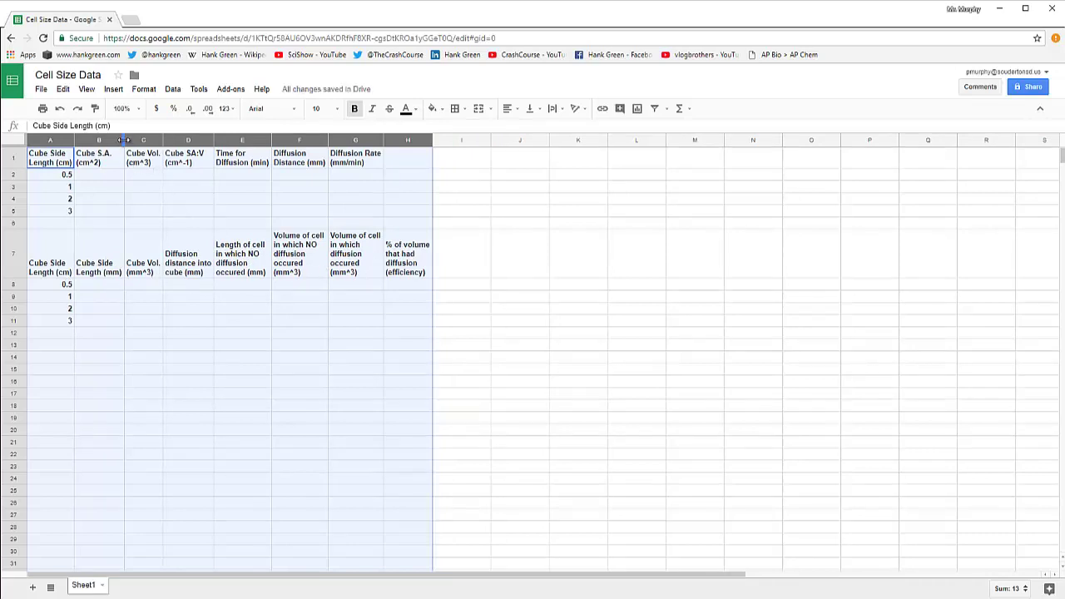
left_click_drag(124, 140, 141, 140)
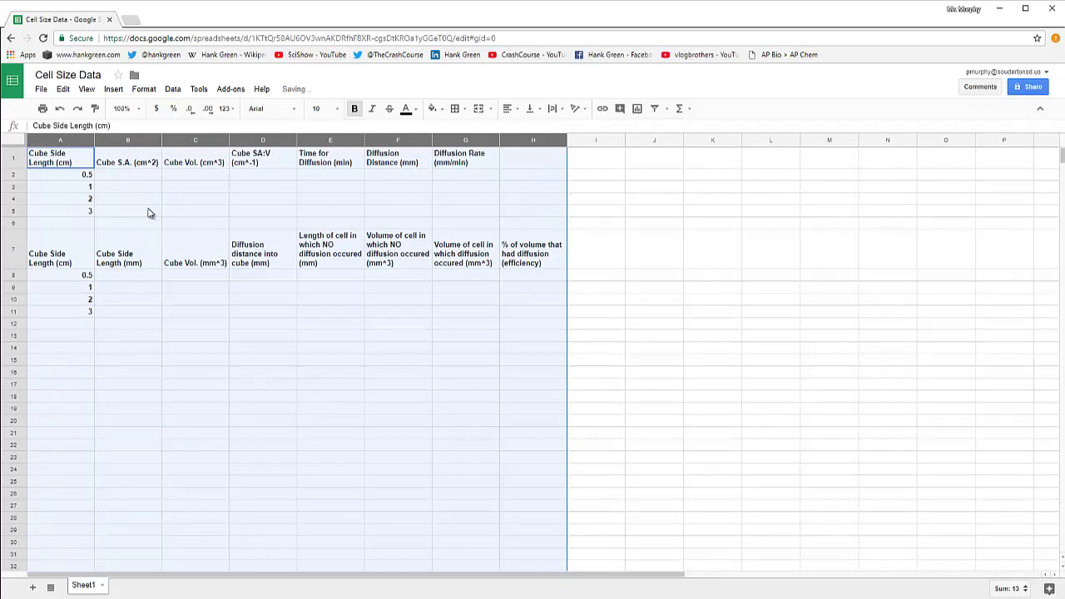
left_click(507, 110)
left_click(526, 130)
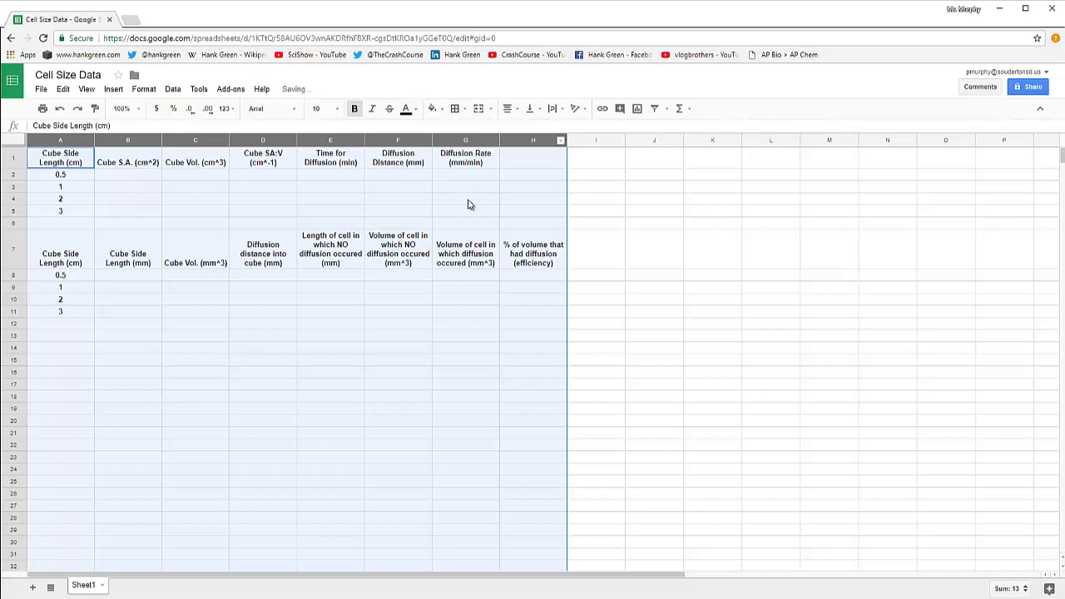
left_click(423, 236)
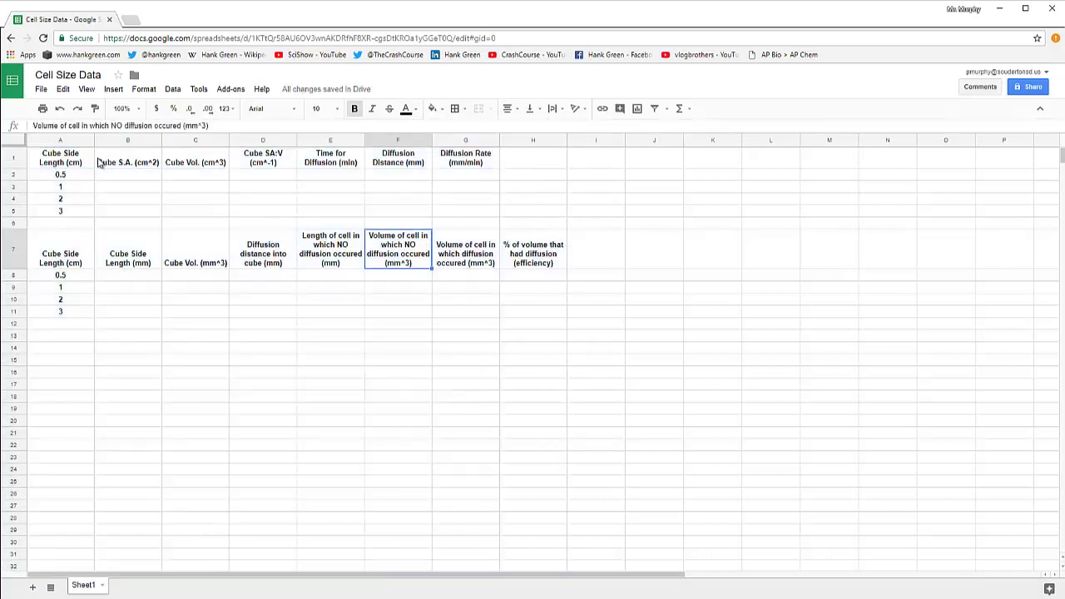
- Apply all borders to the first table A1:G5 and the second table A7:H11
left_click_drag(70, 158, 456, 211)
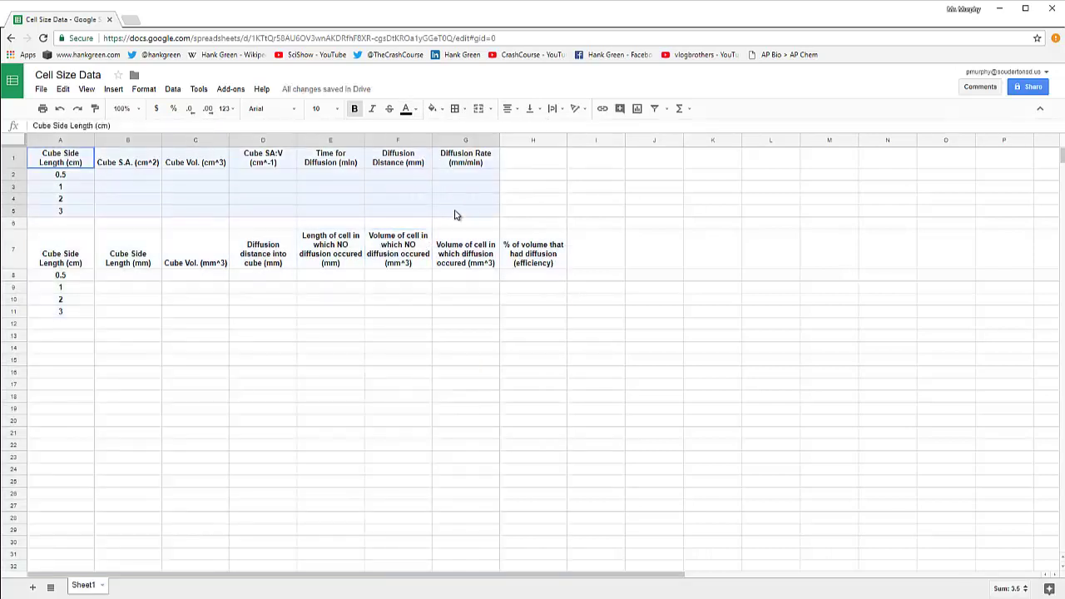
left_click(455, 111)
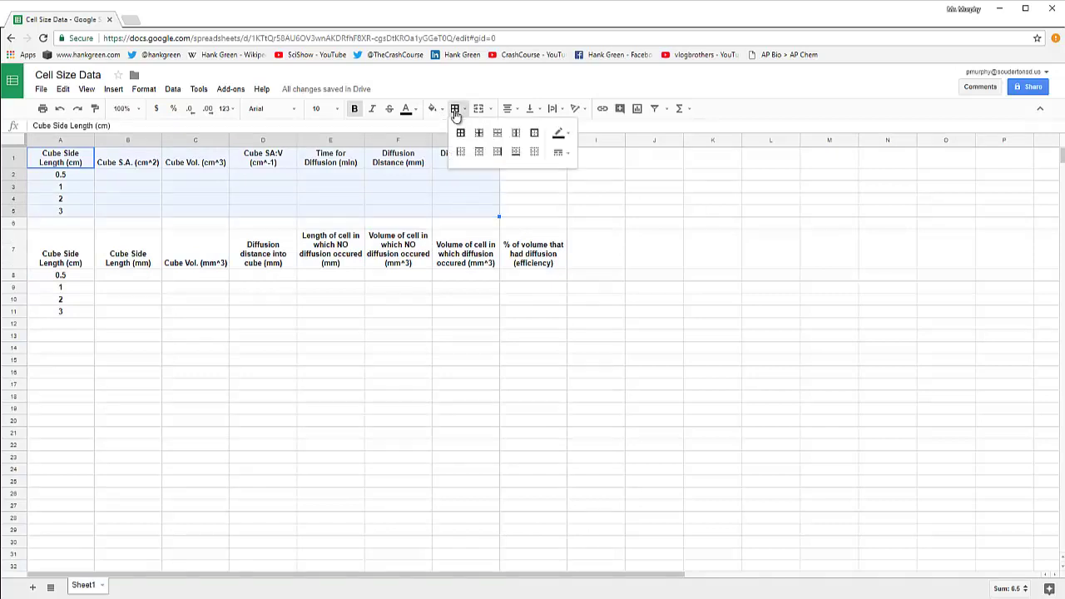
left_click(462, 140)
left_click_drag(71, 258, 540, 313)
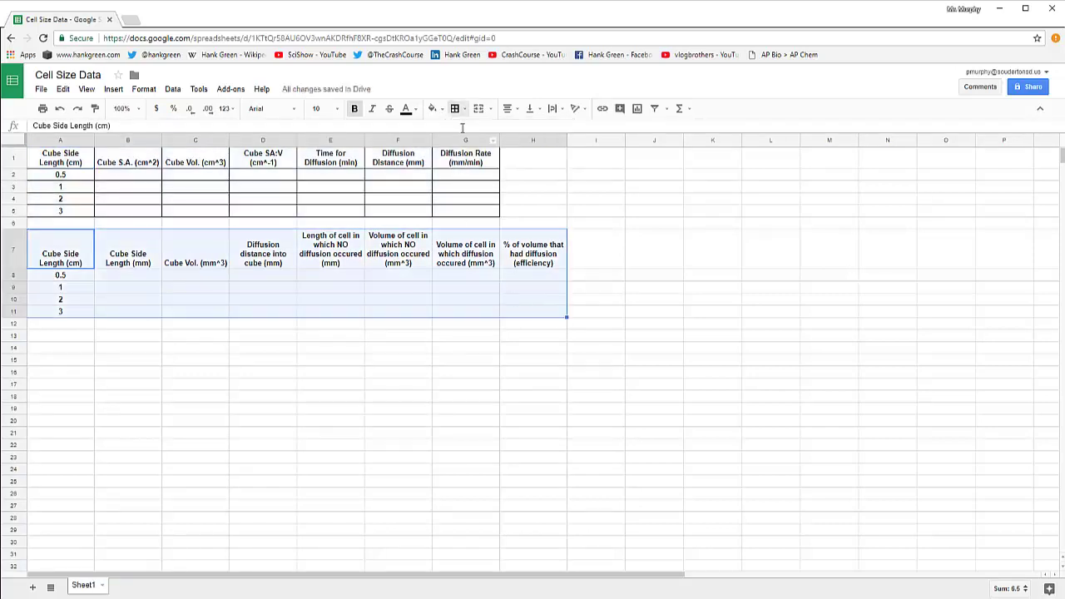
left_click(457, 112)
left_click(460, 133)
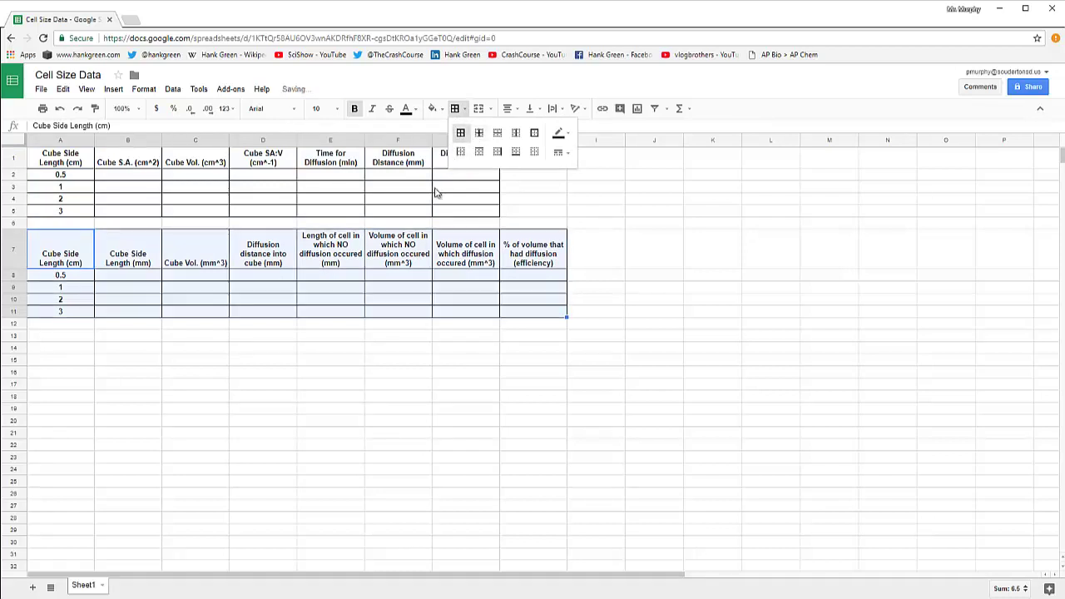
left_click(381, 214)
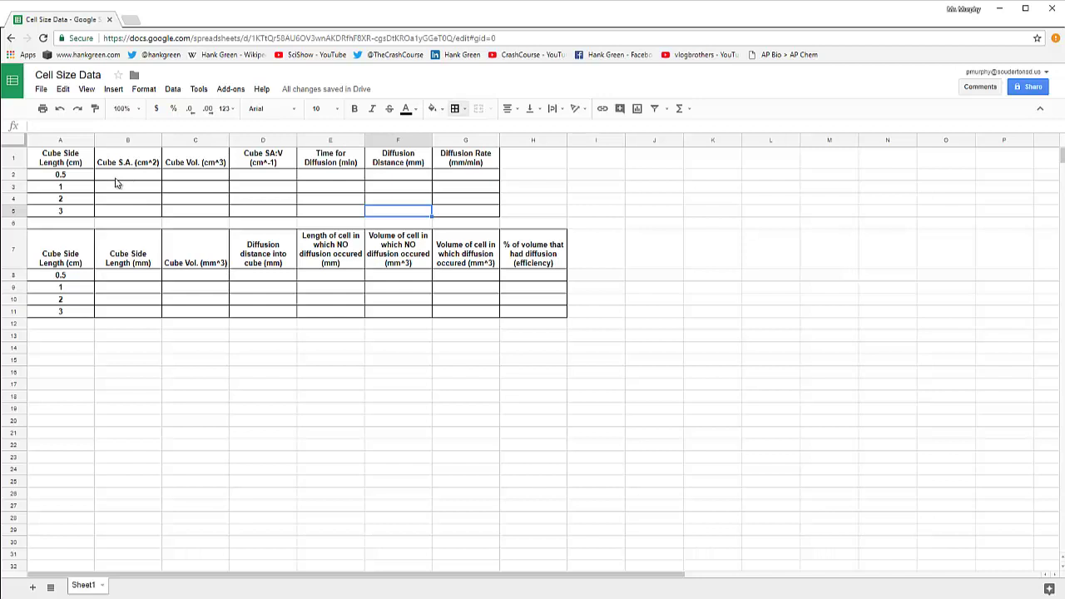
- Enter =6*A2*A2 in B2 for the 0.5 cm cube's surface area
left_click(117, 180)
type("=")
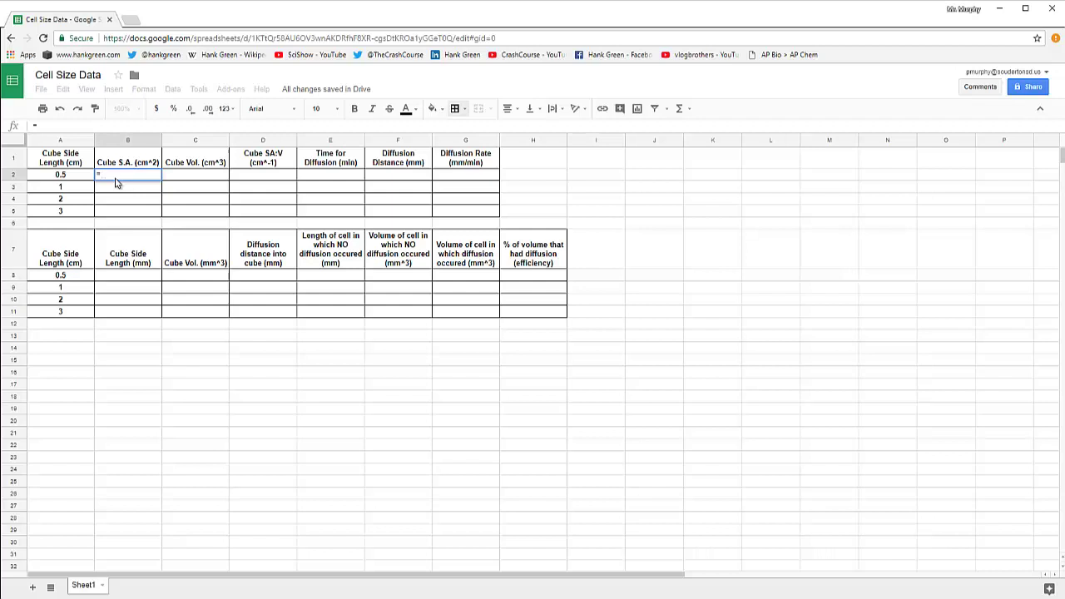
type("6")
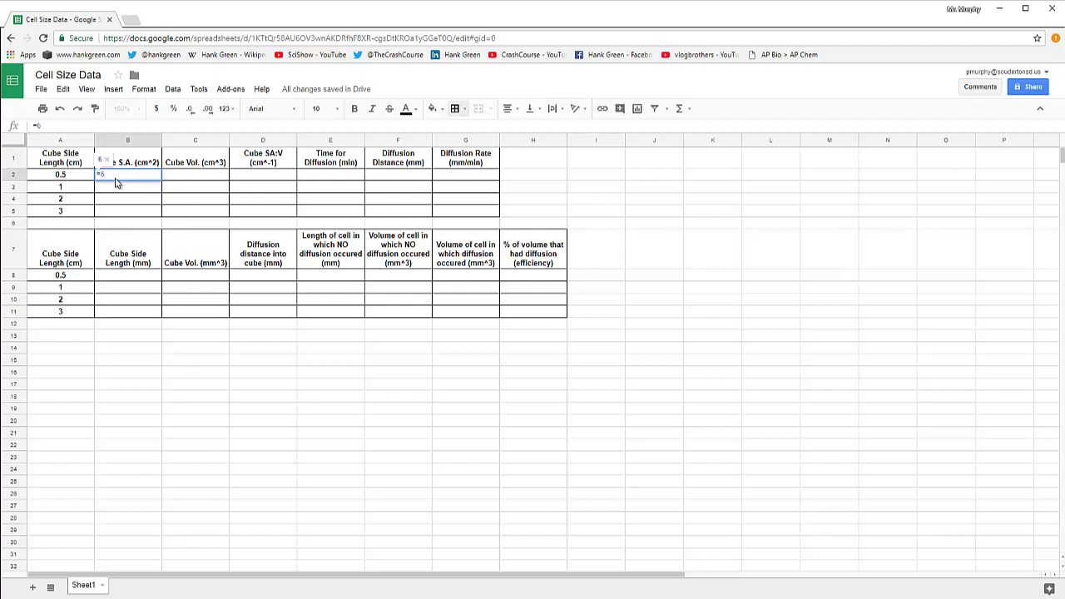
type("*")
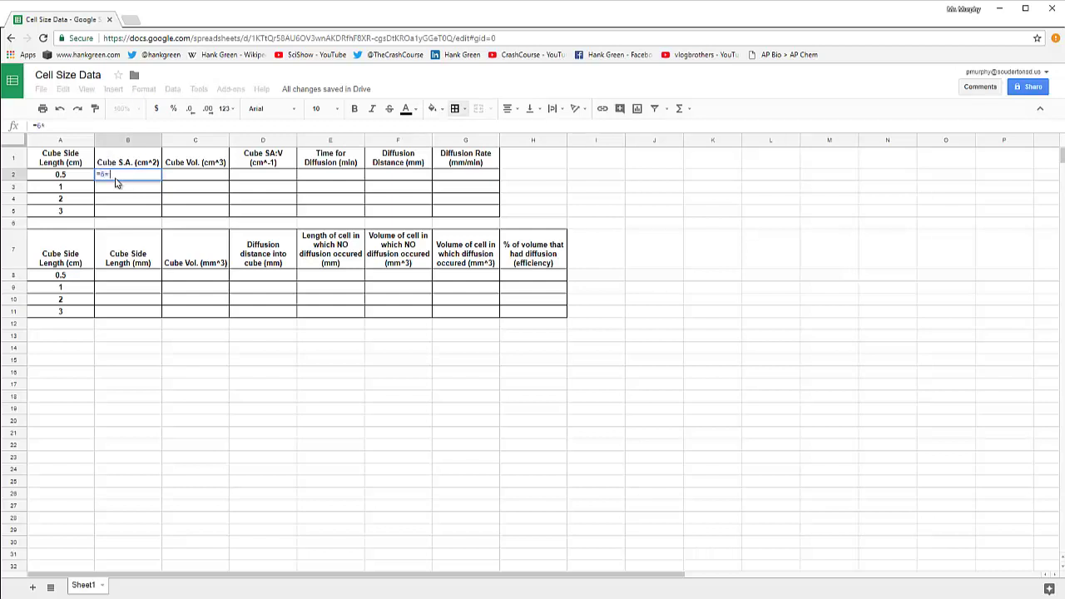
left_click(78, 182)
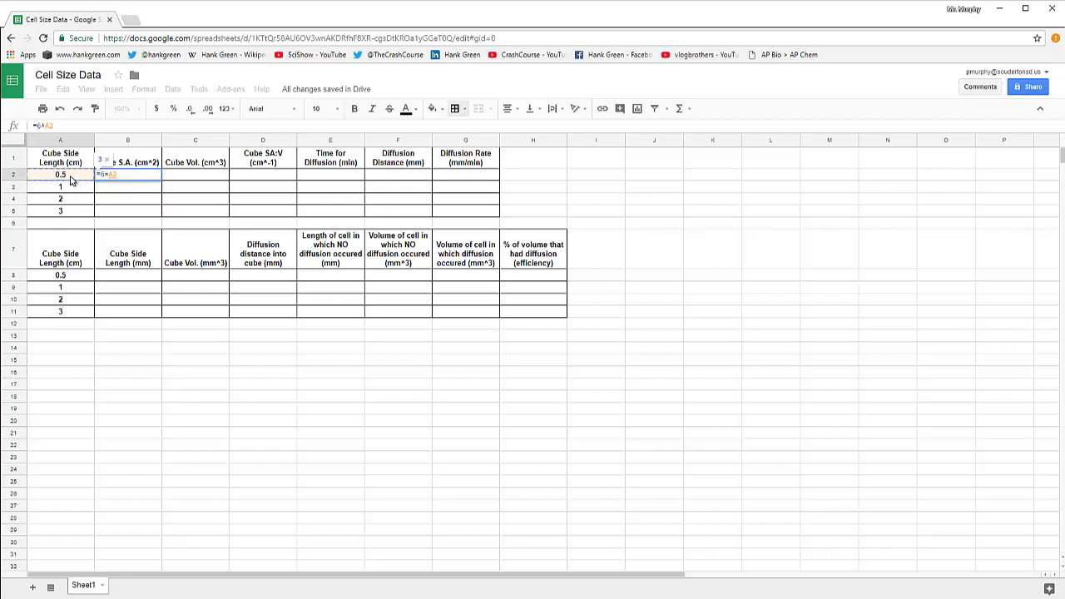
type("*")
left_click(72, 180)
key("Return")
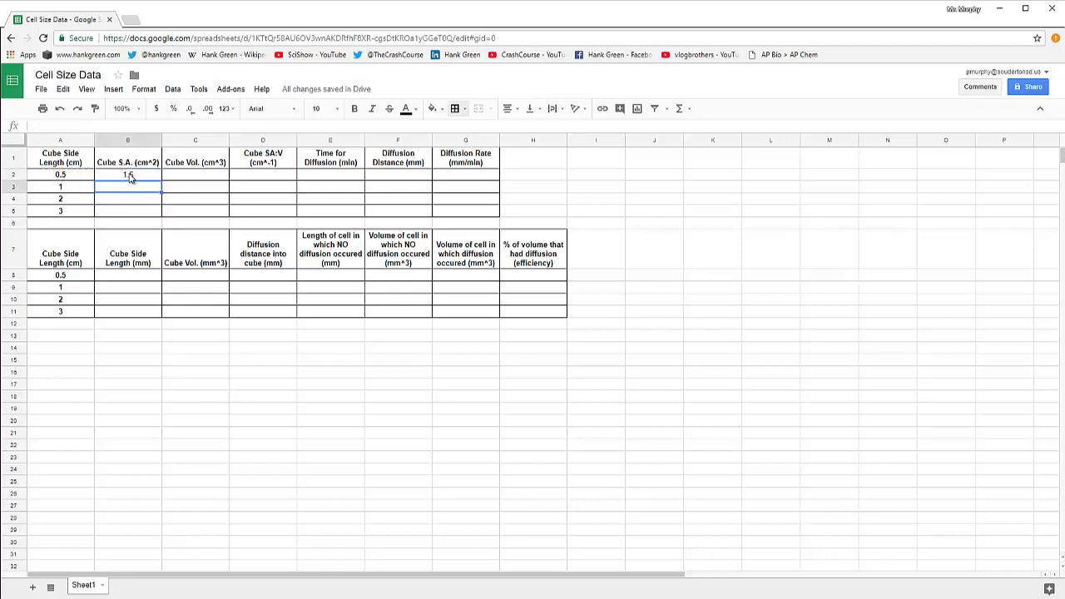
- Enter =A2^3 in C2 so the cube volume shows 0.125
left_click(189, 182)
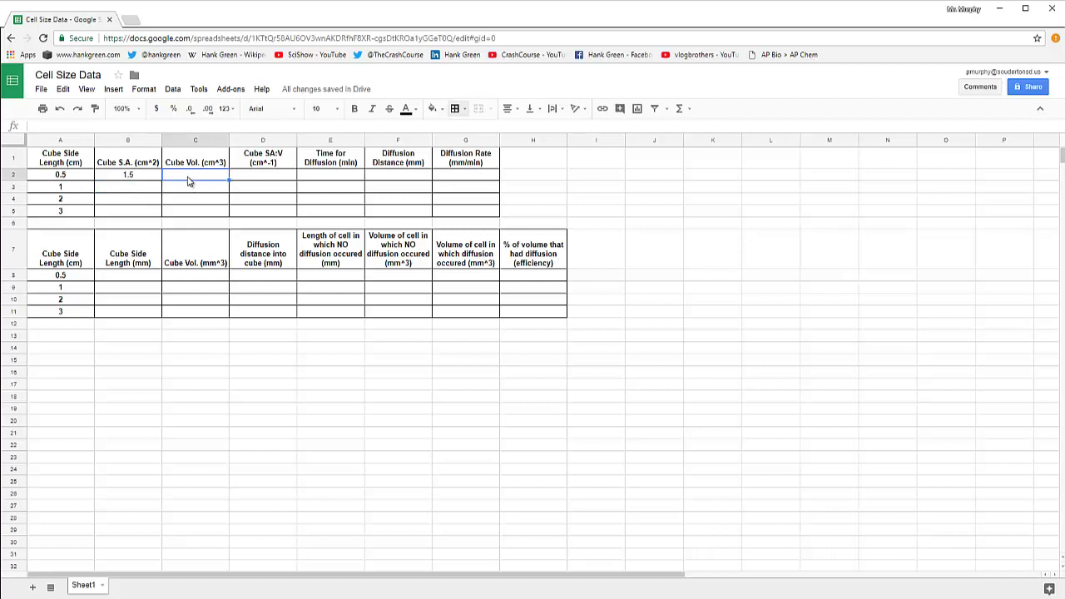
type("=")
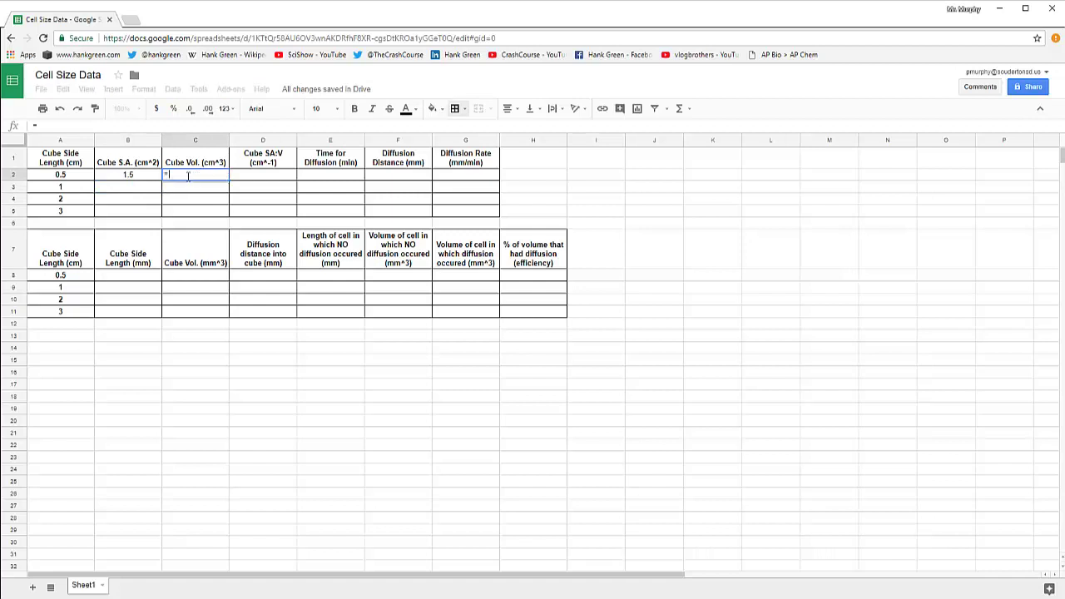
left_click(63, 176)
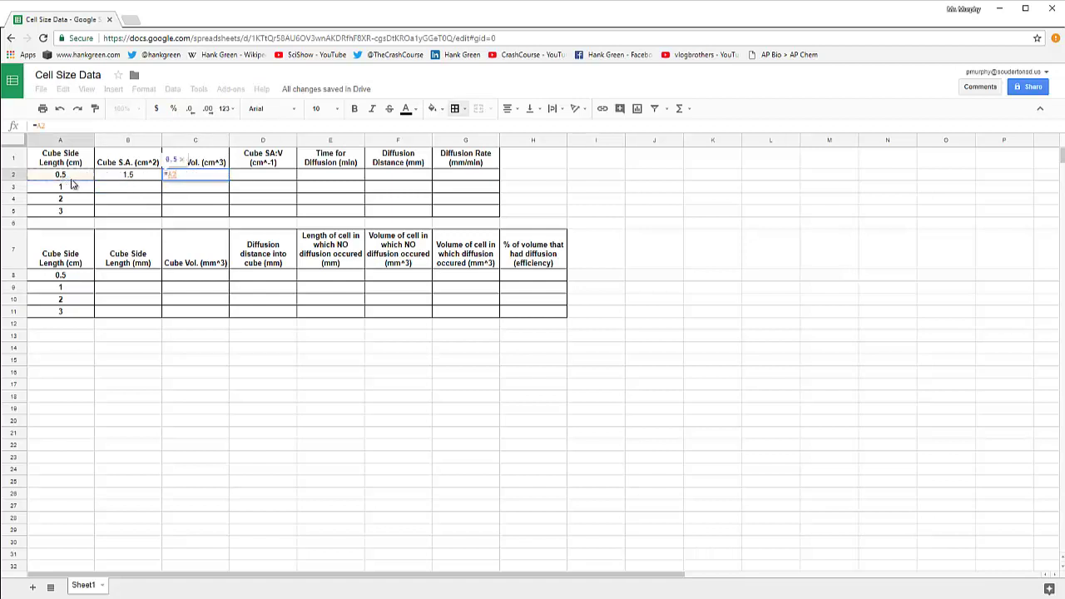
type("^3")
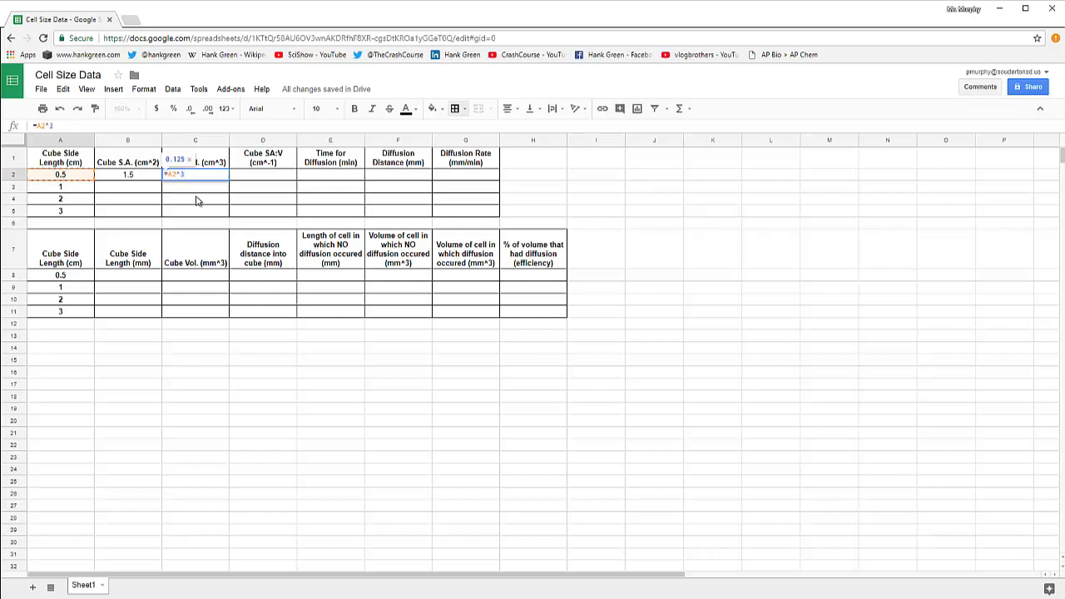
key("Return")
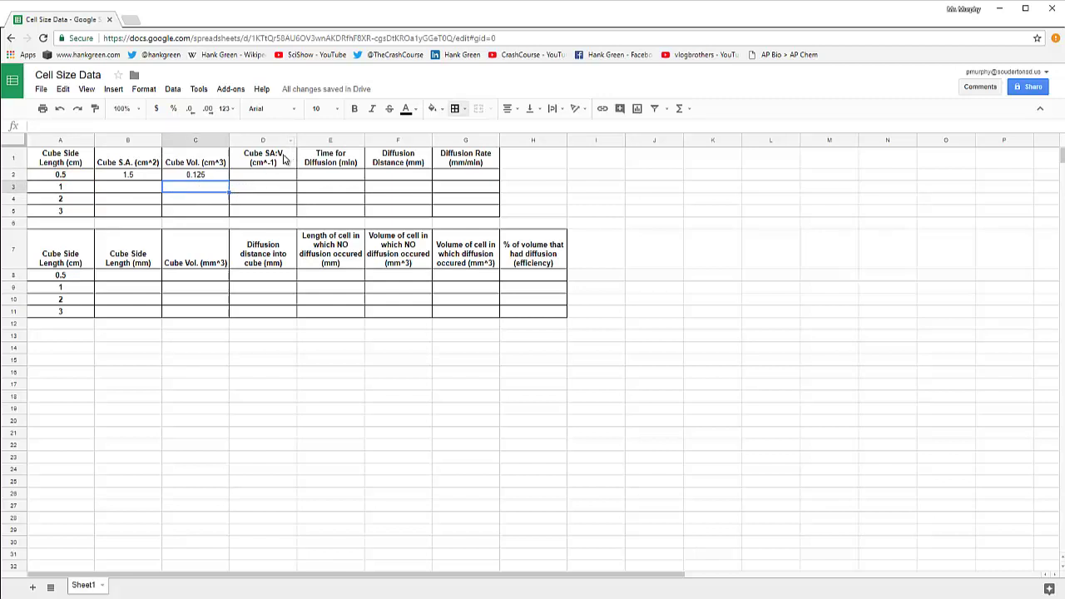
- Enter =B2/C2 in D2 so the SA:V ratio reads 12
left_click(256, 178)
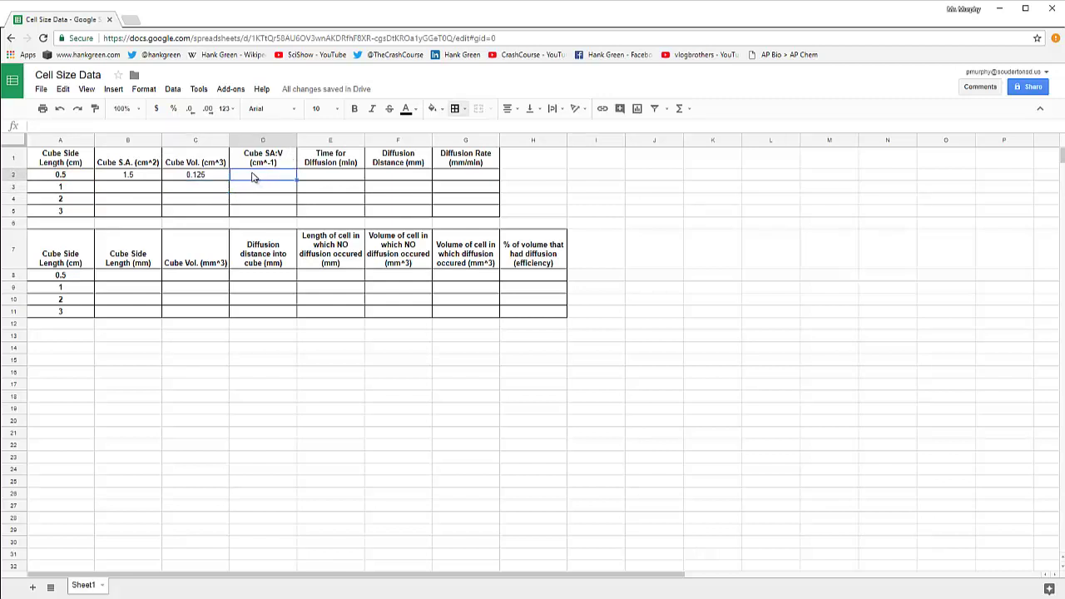
type("=")
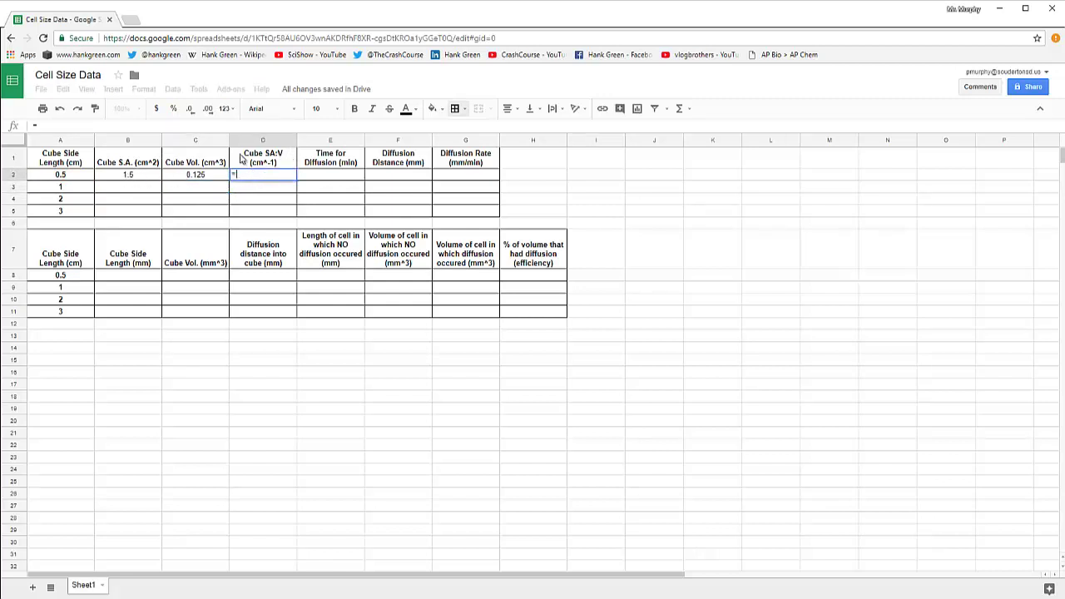
left_click(143, 177)
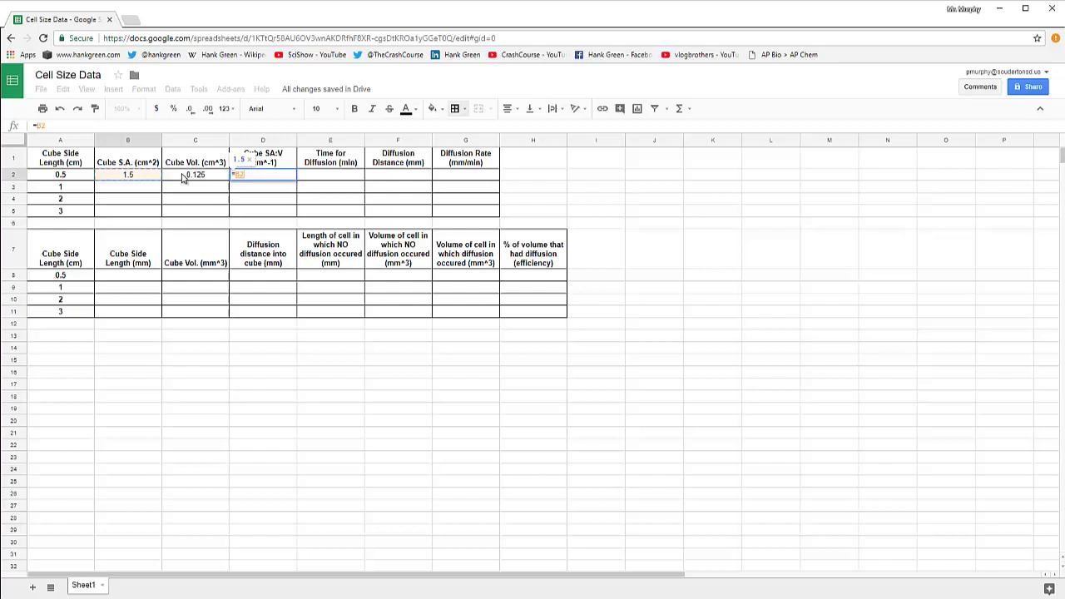
type("/")
left_click(199, 179)
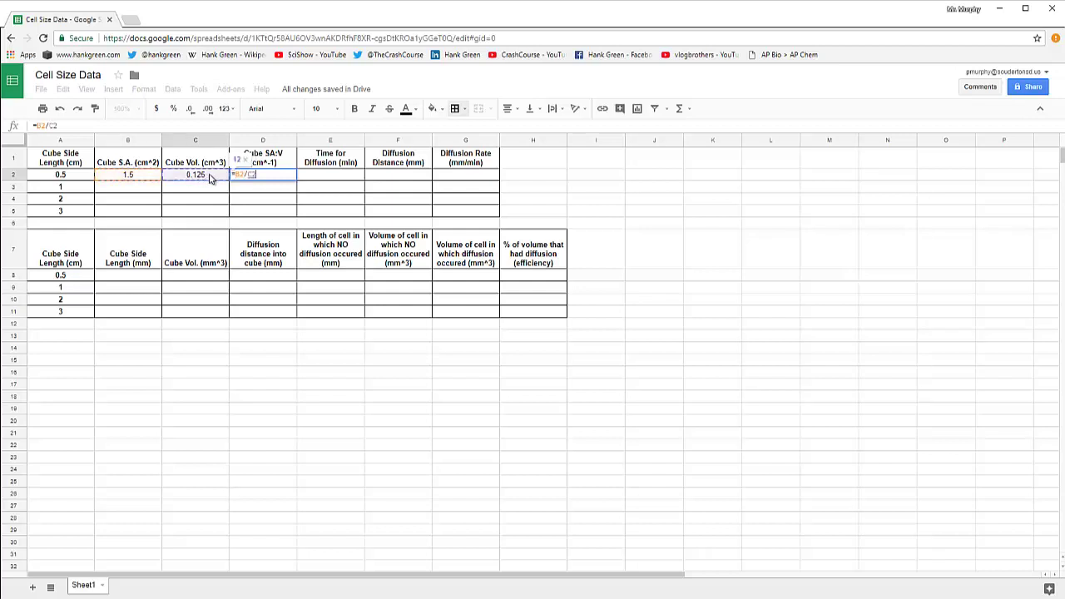
key("Return")
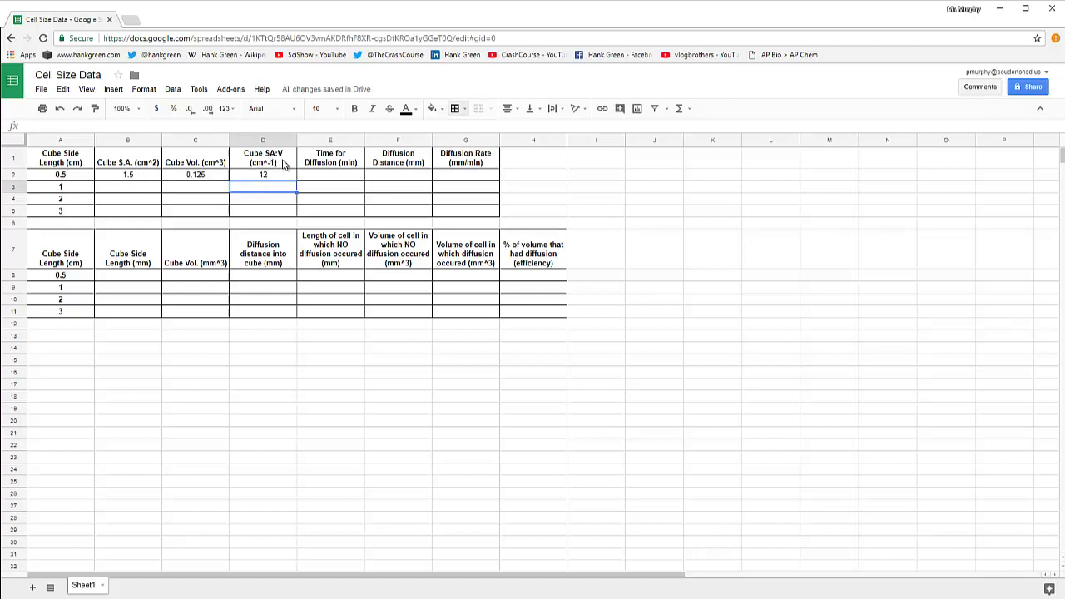
- Enter =F2/E2 in G2 for the diffusion rate as distance over time
left_click(340, 175)
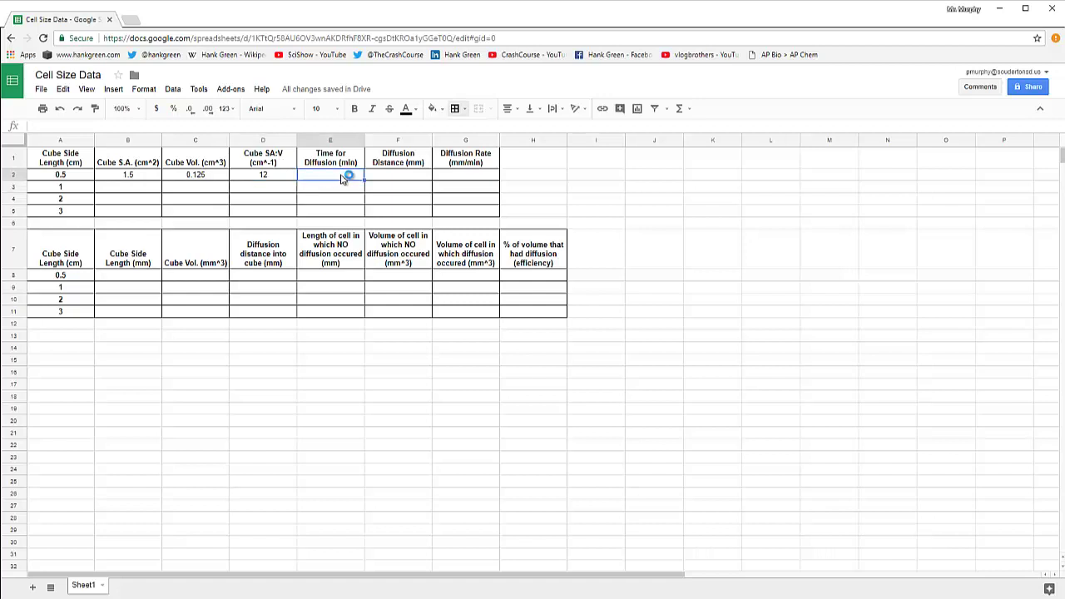
left_click(397, 179)
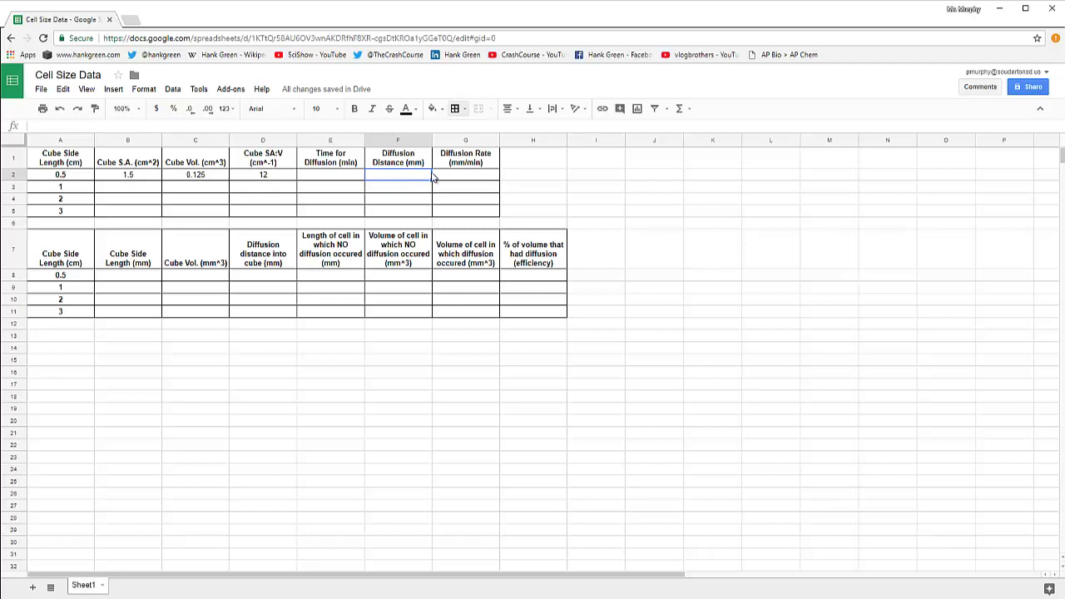
left_click(464, 179)
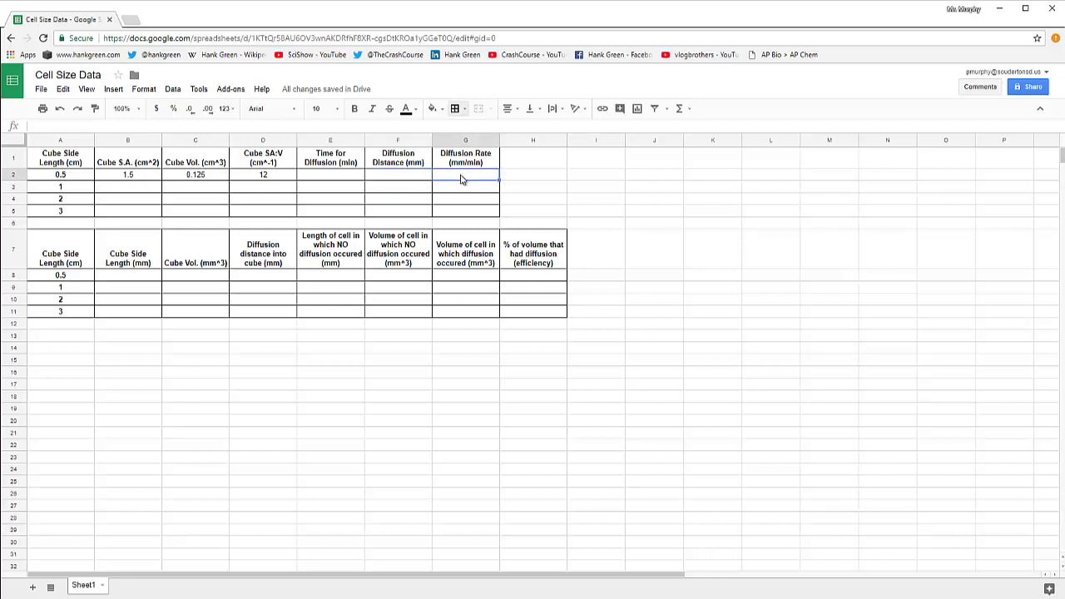
type("=")
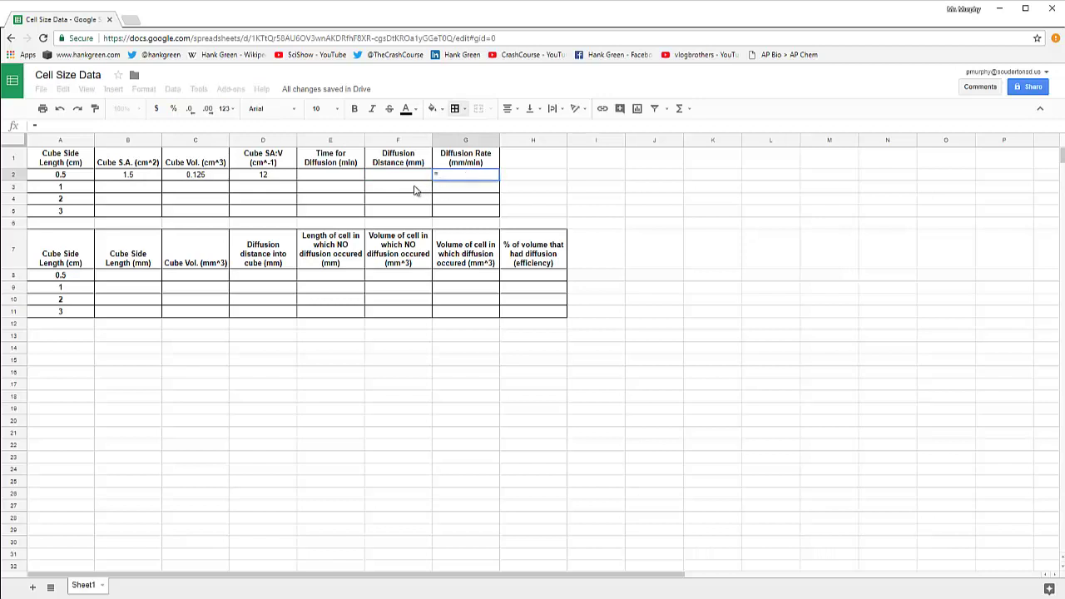
left_click(403, 180)
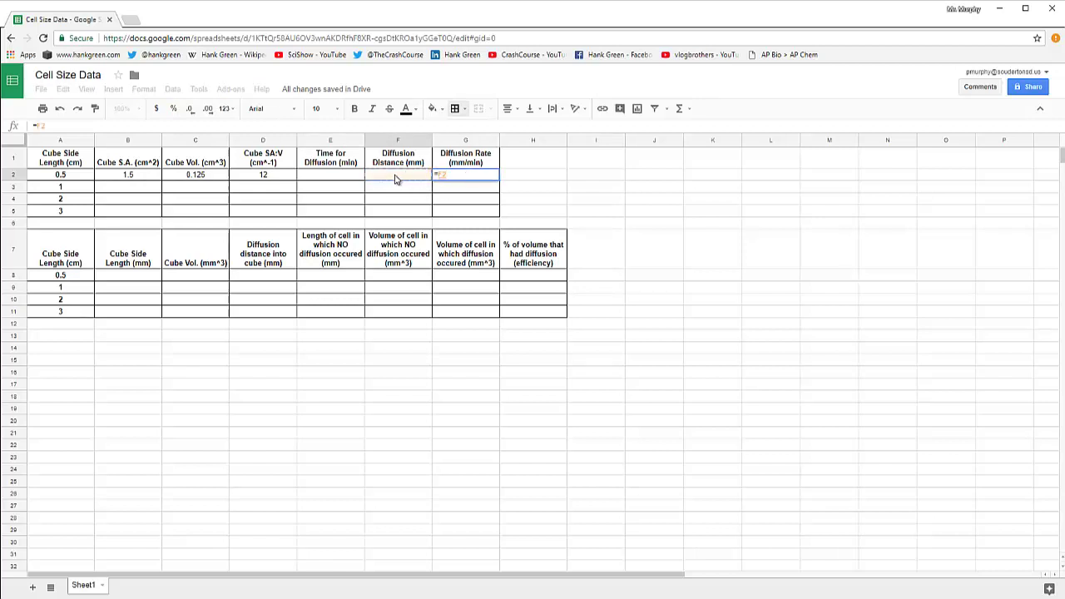
type("/")
left_click(333, 178)
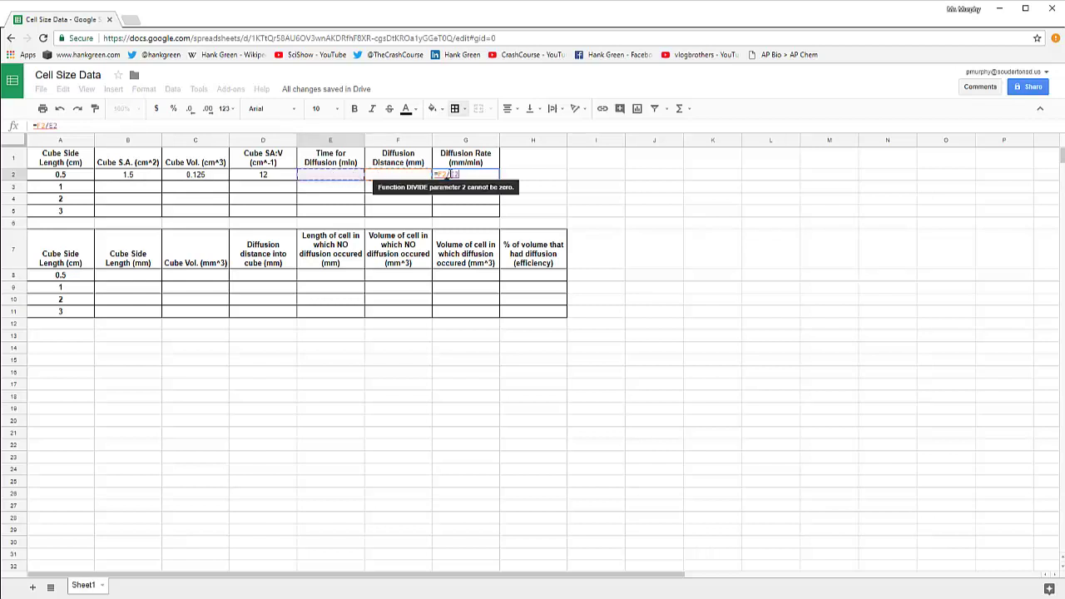
key("Return")
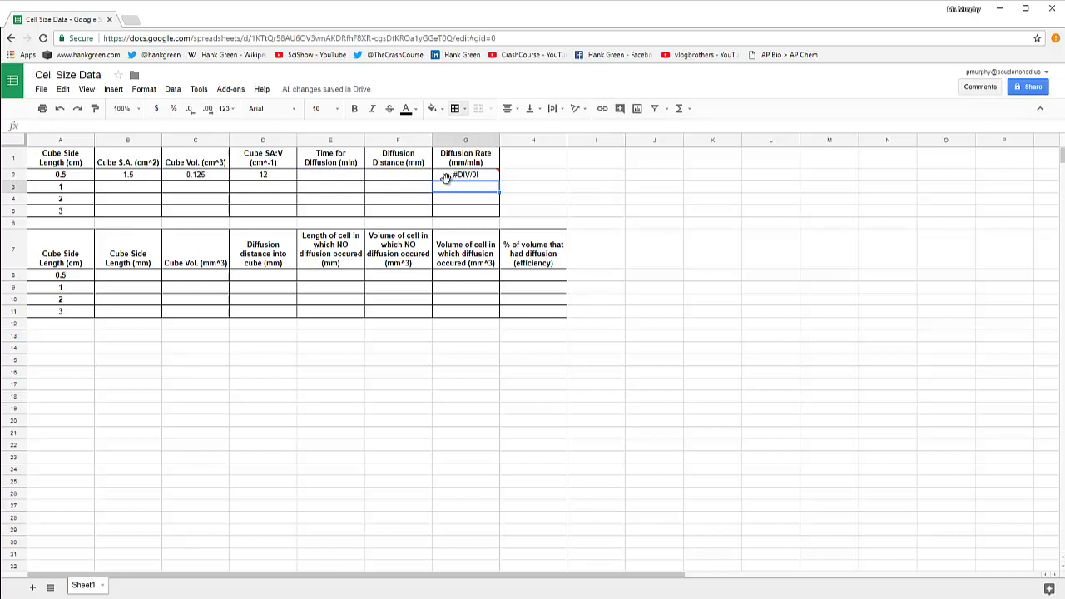
left_click(329, 177)
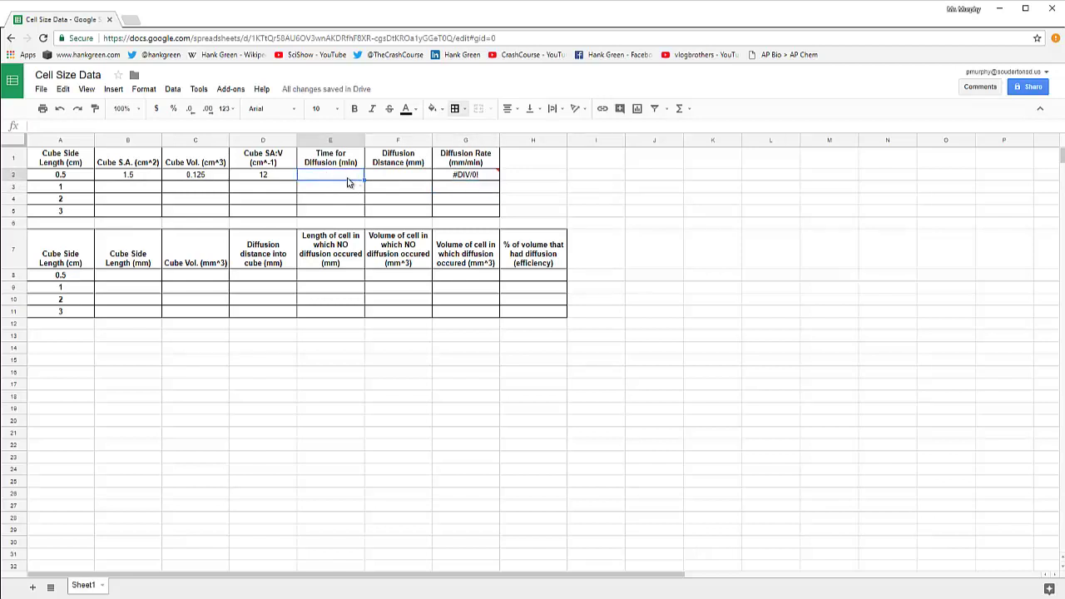
left_click(400, 173)
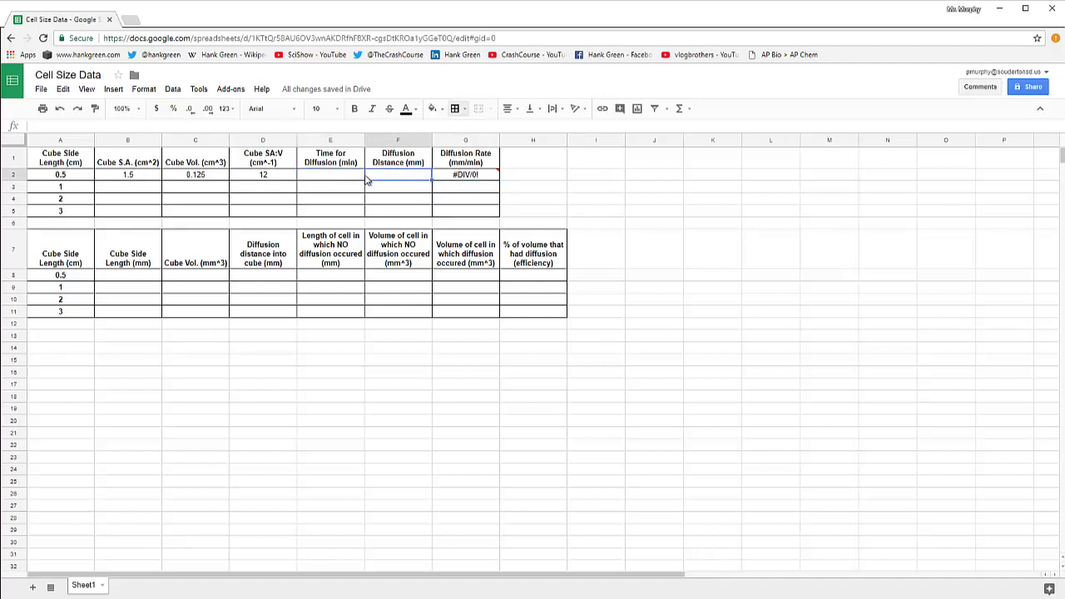
type("1")
left_click(328, 179)
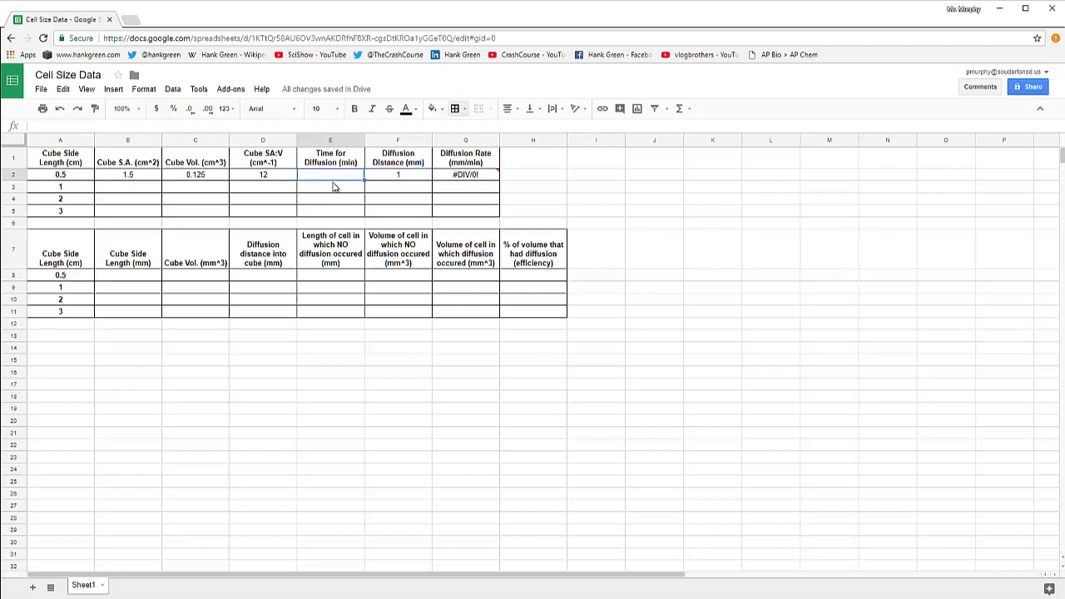
type("25")
key("Return")
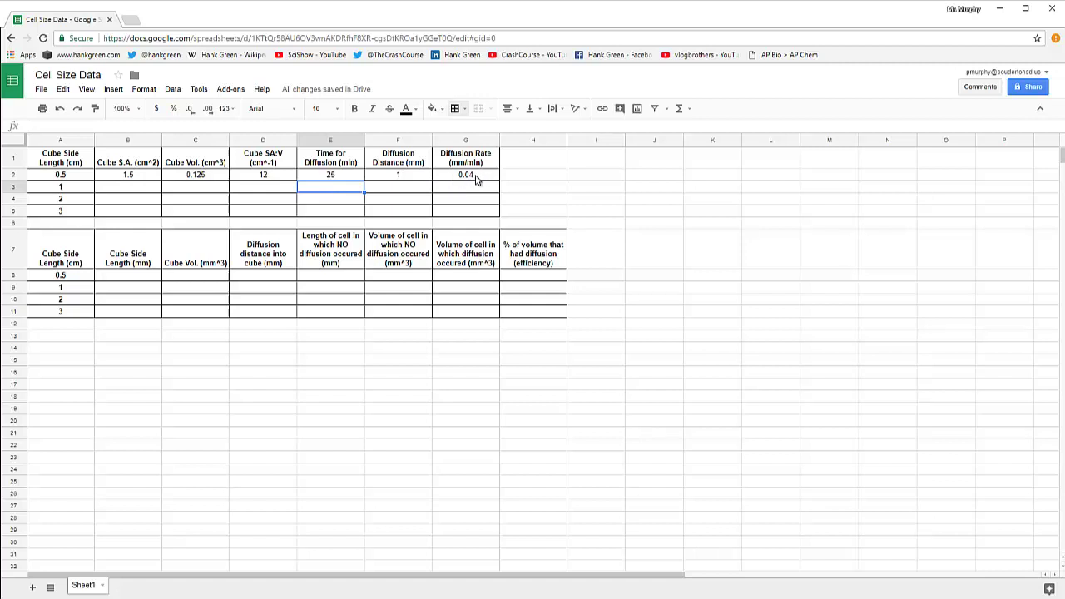
left_click(117, 177)
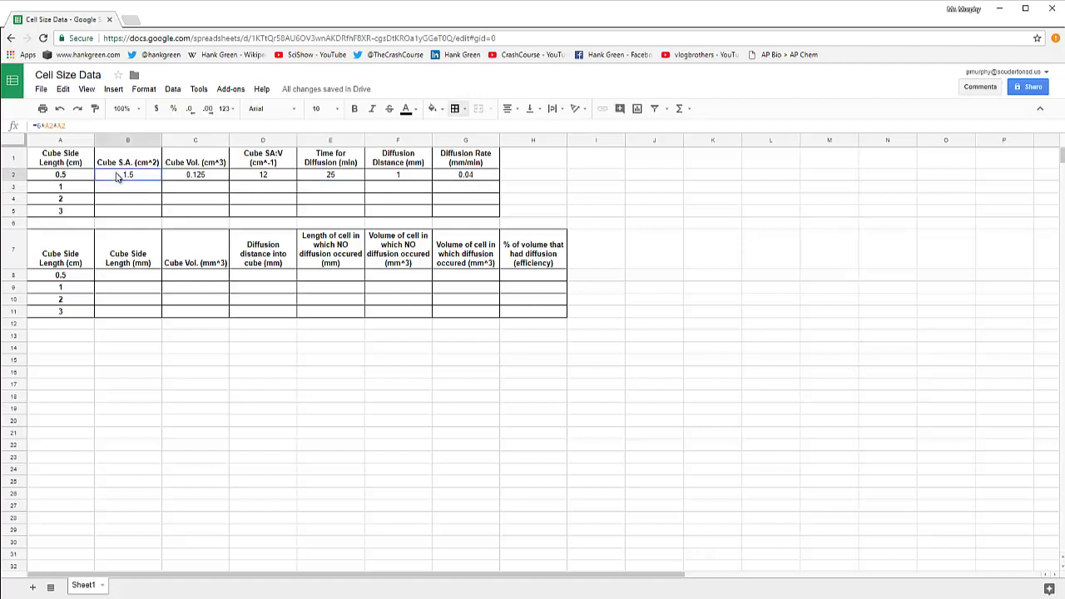
left_click(343, 175)
type("11")
key("BackSpace")
key("BackSpace")
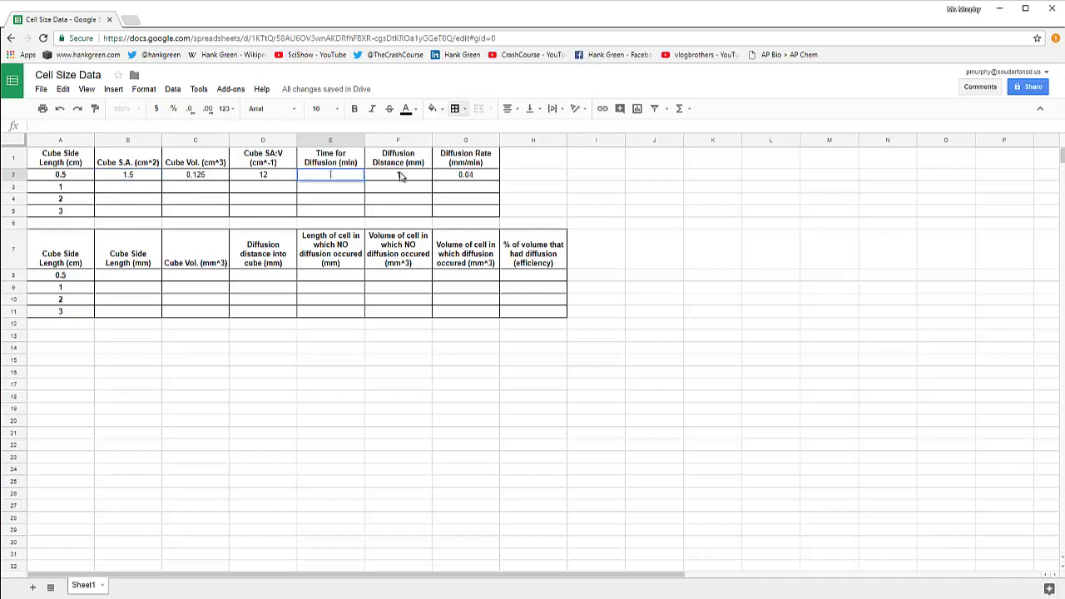
left_click(403, 176)
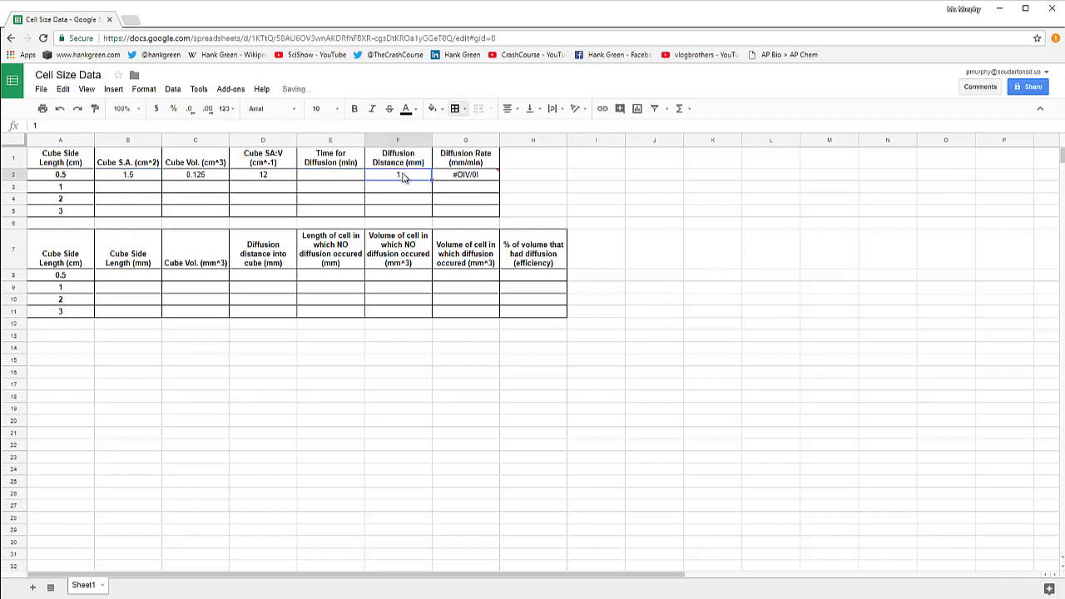
left_click(604, 187)
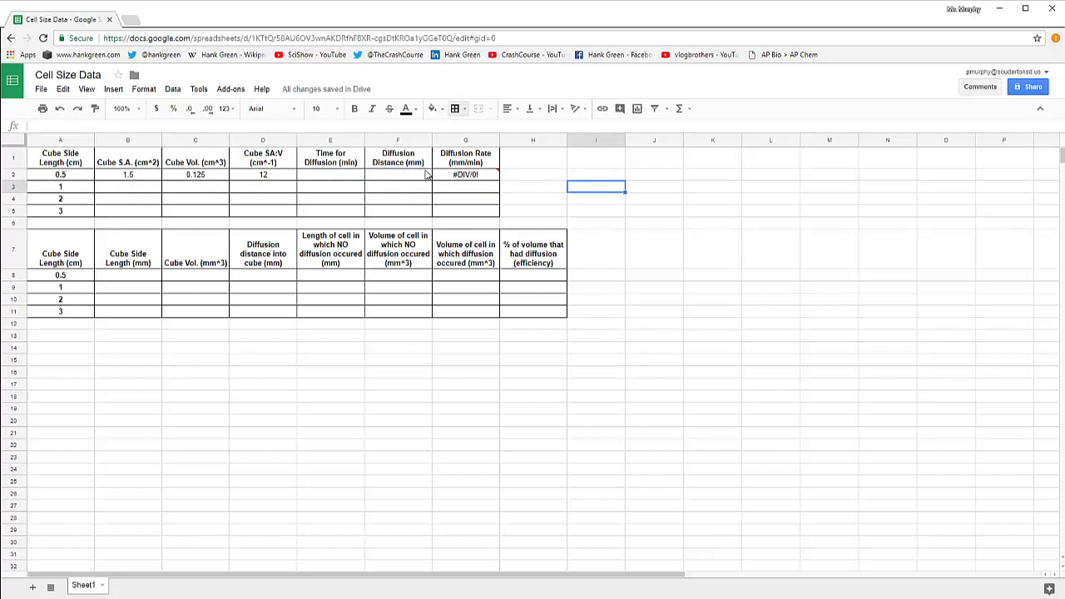
mouse_move(444, 177)
left_click(131, 186)
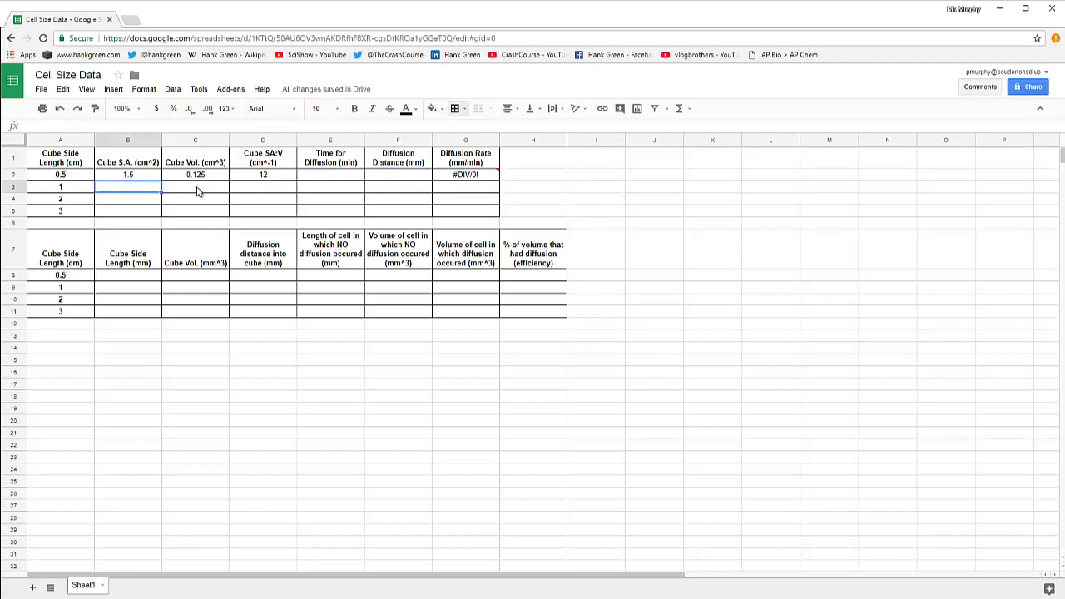
- Fill B2:G2 down to row 5, giving areas 6/24/54, volumes 1/8/27 and SA:V 6/3/2
right_click(230, 187)
key("Escape")
left_click_drag(155, 177, 455, 174)
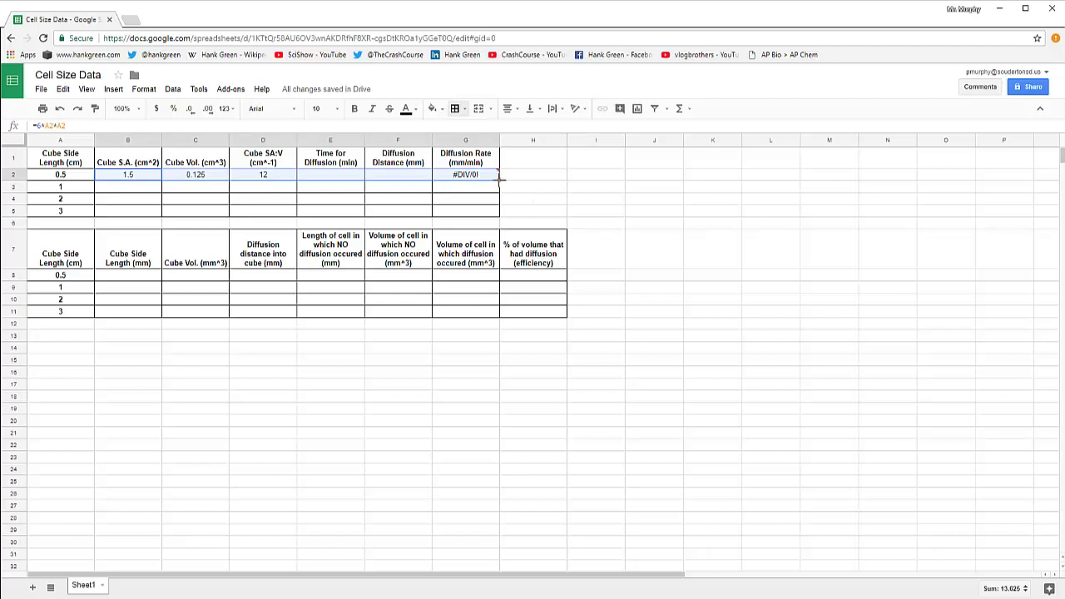
left_click_drag(499, 177, 499, 211)
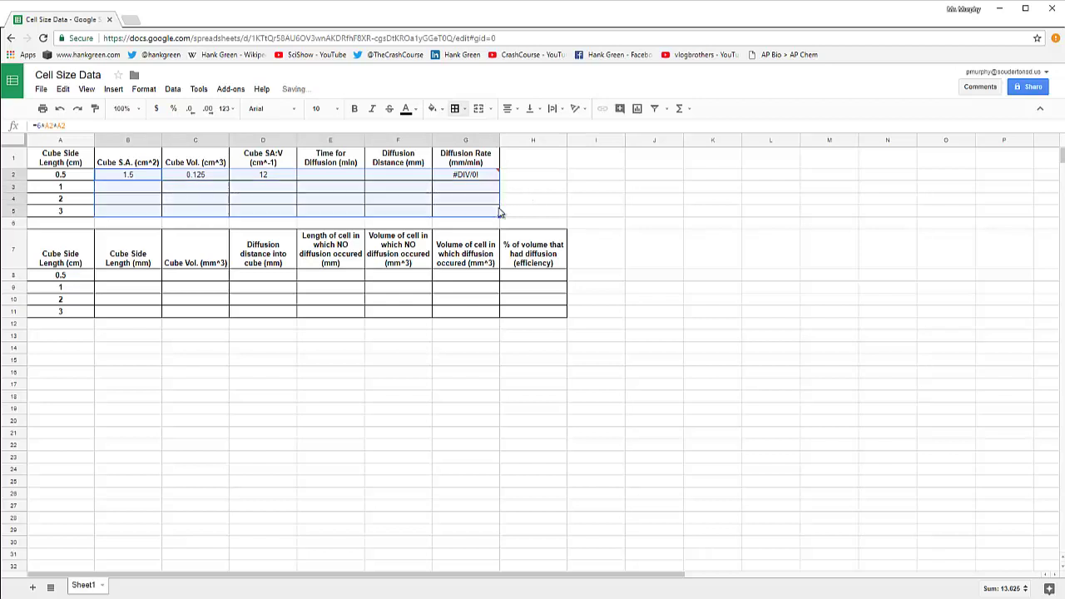
left_click(552, 188)
left_click(151, 177)
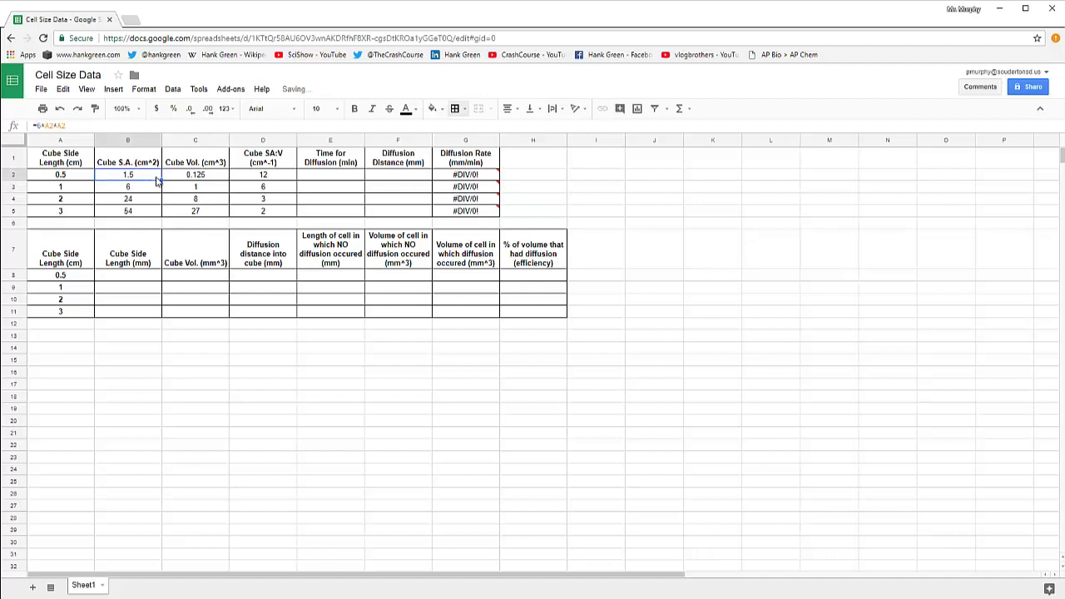
left_click_drag(160, 182, 489, 180)
left_click(151, 183)
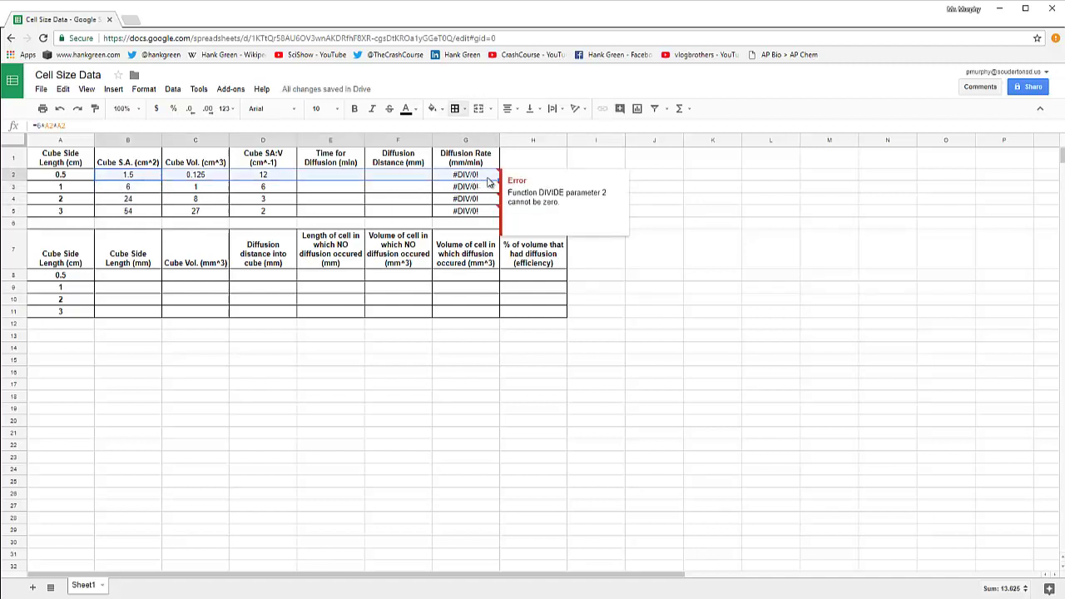
left_click(772, 227)
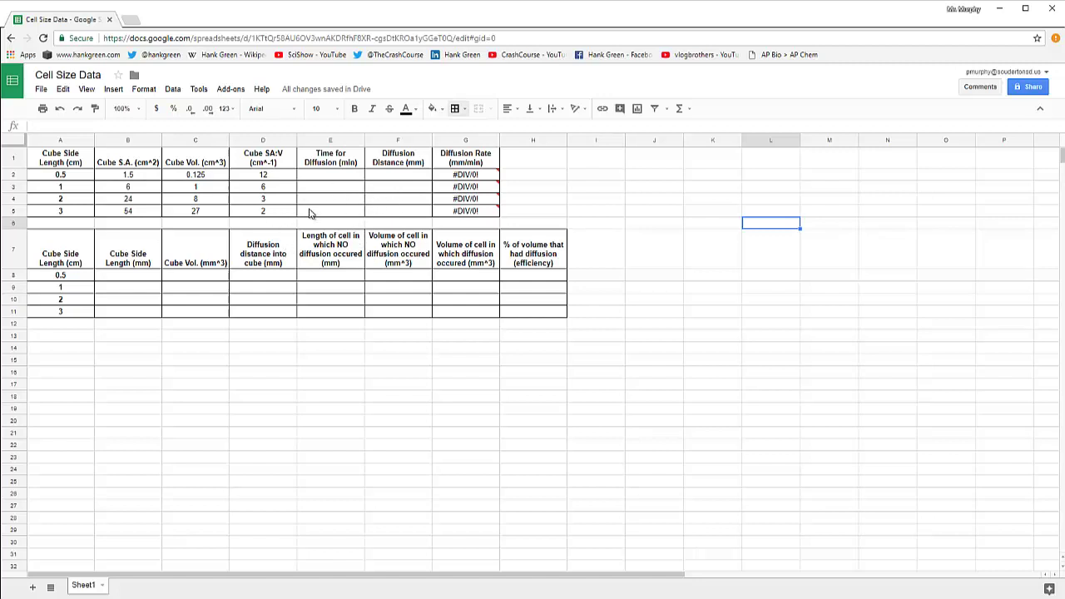
- Convert the 0.5 cm side length to 5 mm in B8 by multiplying it by 10
left_click(124, 280)
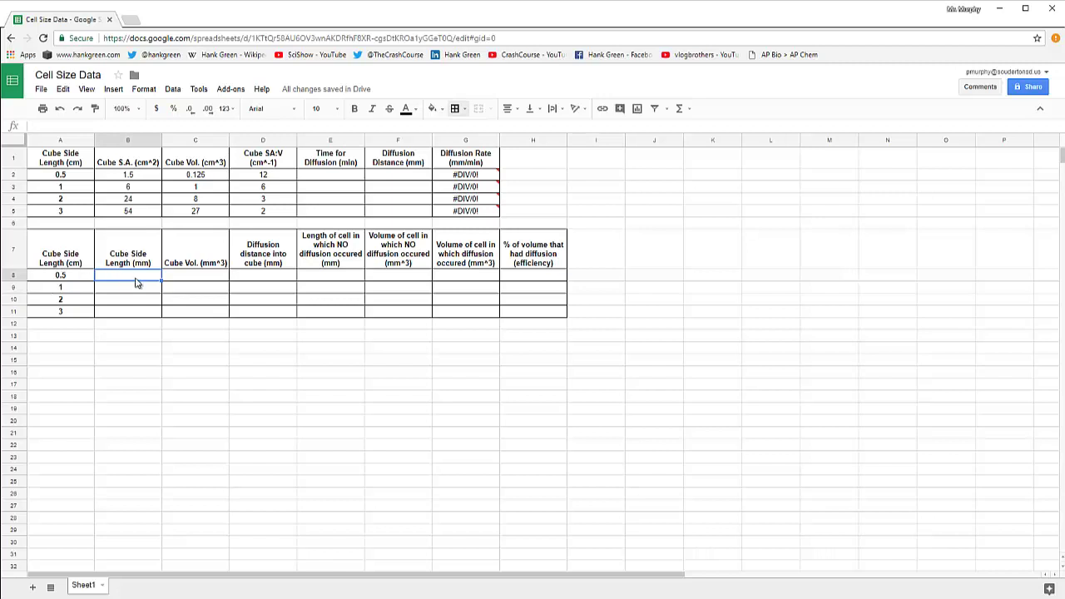
type("=")
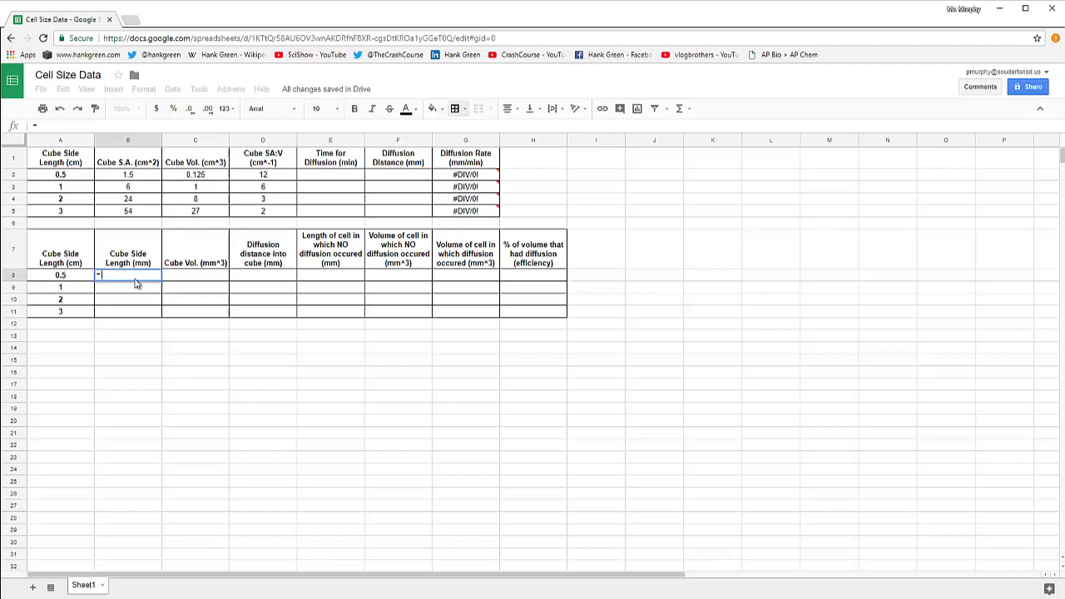
left_click(58, 281)
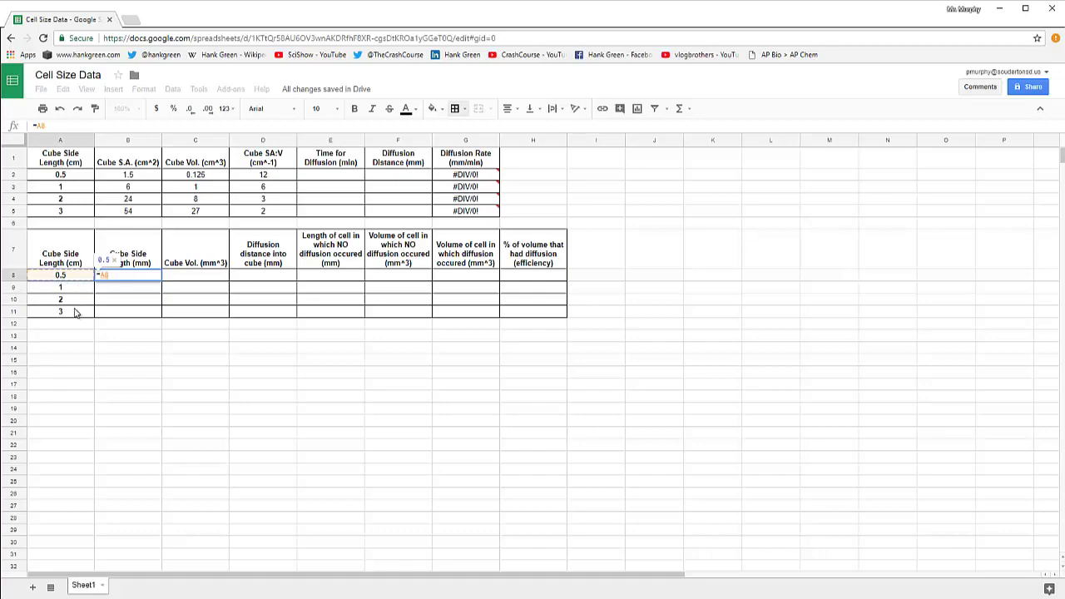
type("*10")
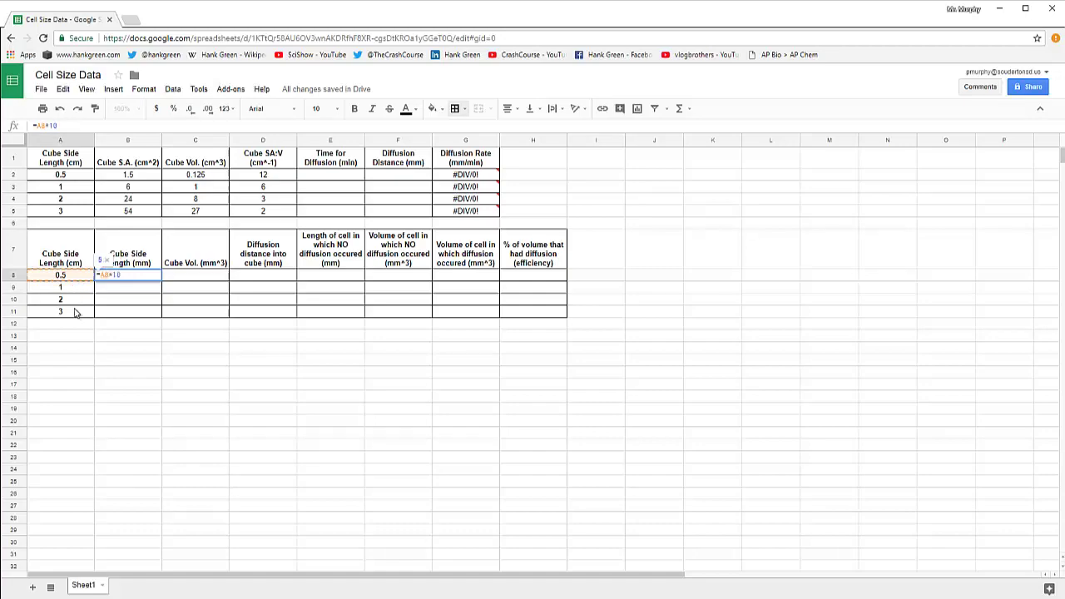
key("Return")
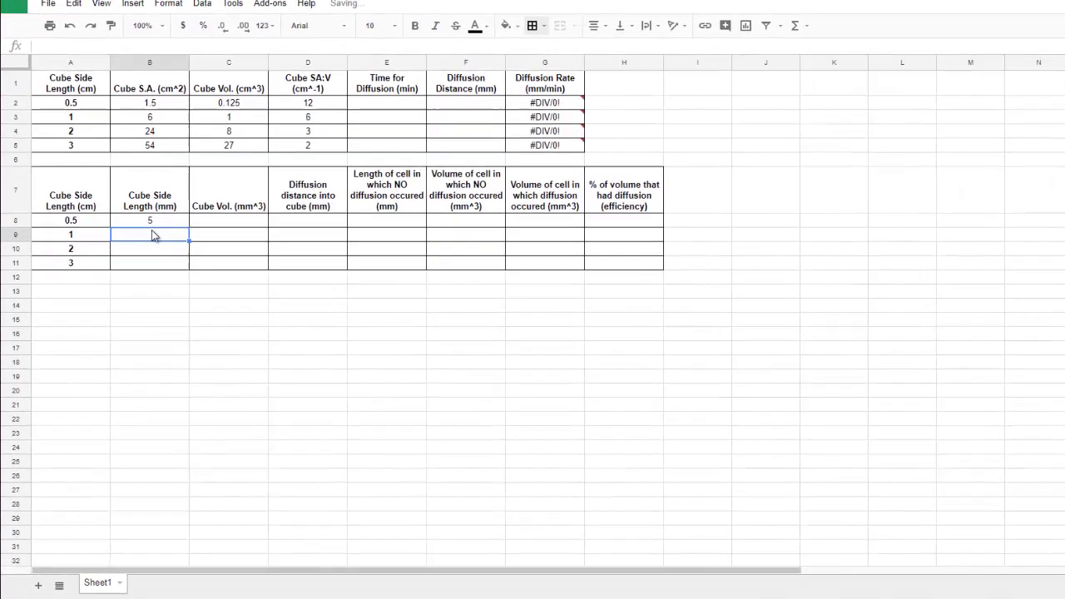
- Enter =B8^3 in C8 so the volume reads 125 mm³
left_click(200, 222)
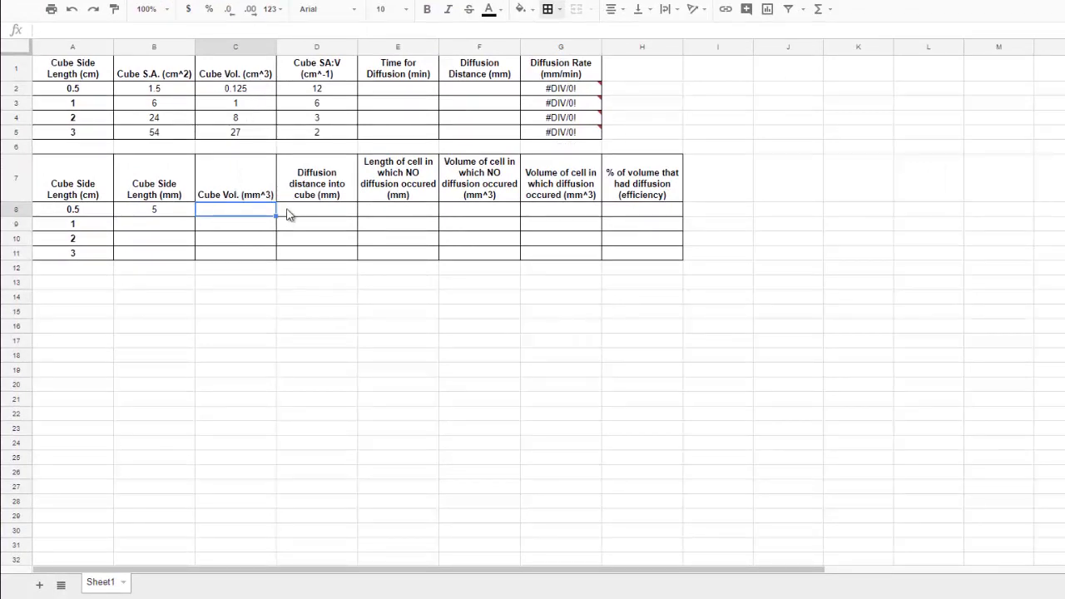
type("=")
left_click(157, 210)
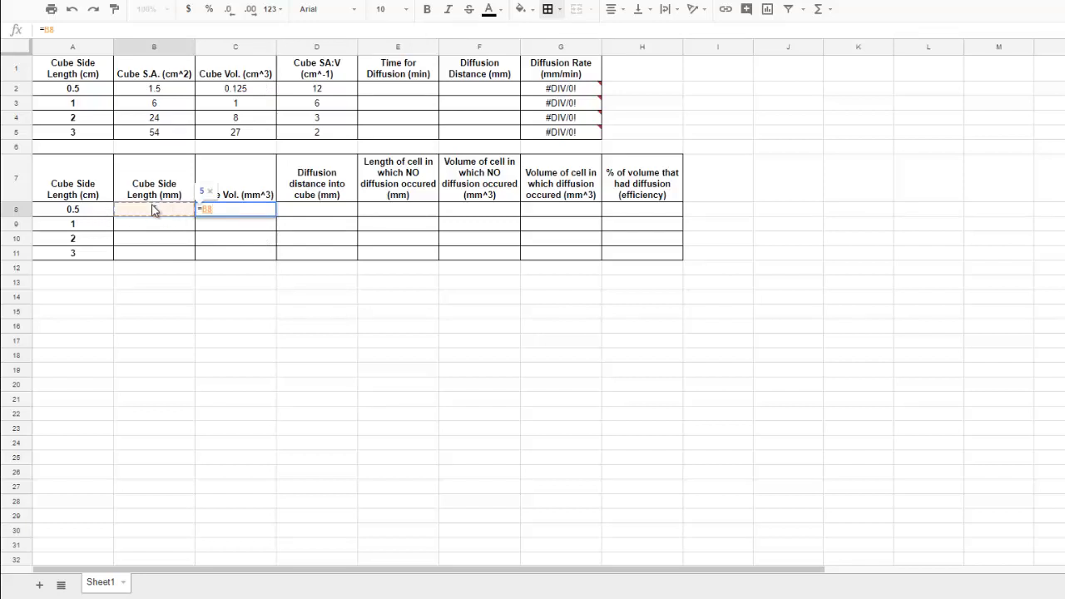
type("^3")
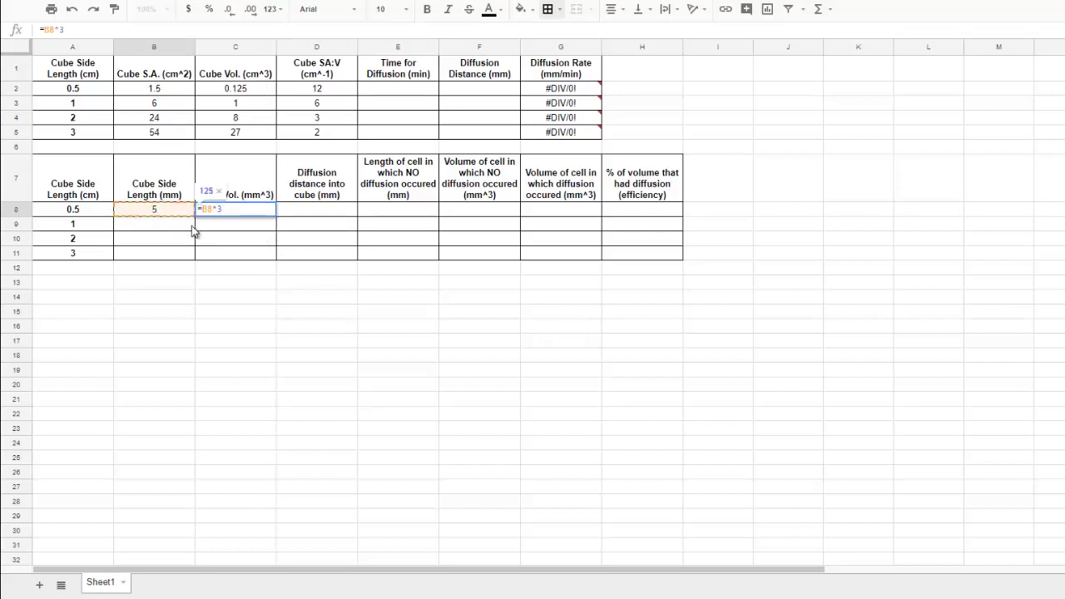
key("Return")
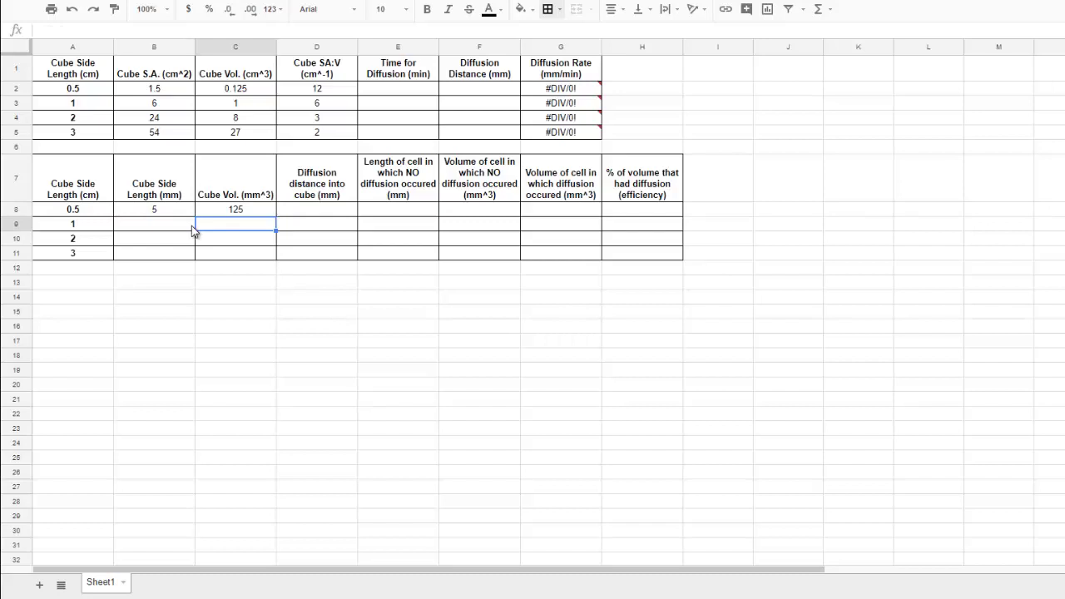
left_click(334, 208)
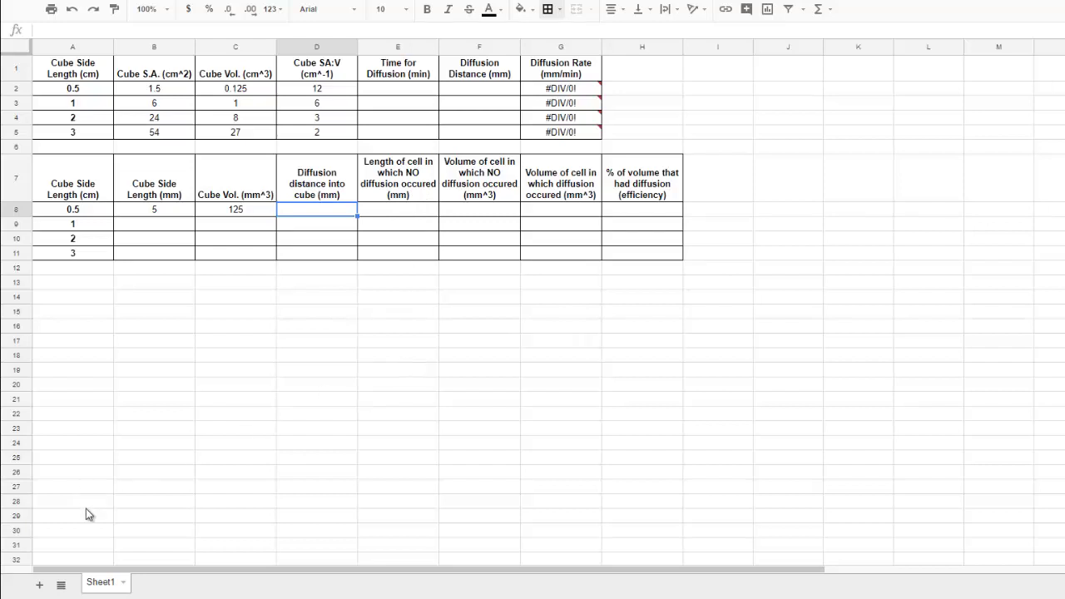
- Add Sheet2, narrow columns B–J into small cells and outline B3:J12 with an outer border
left_click(39, 587)
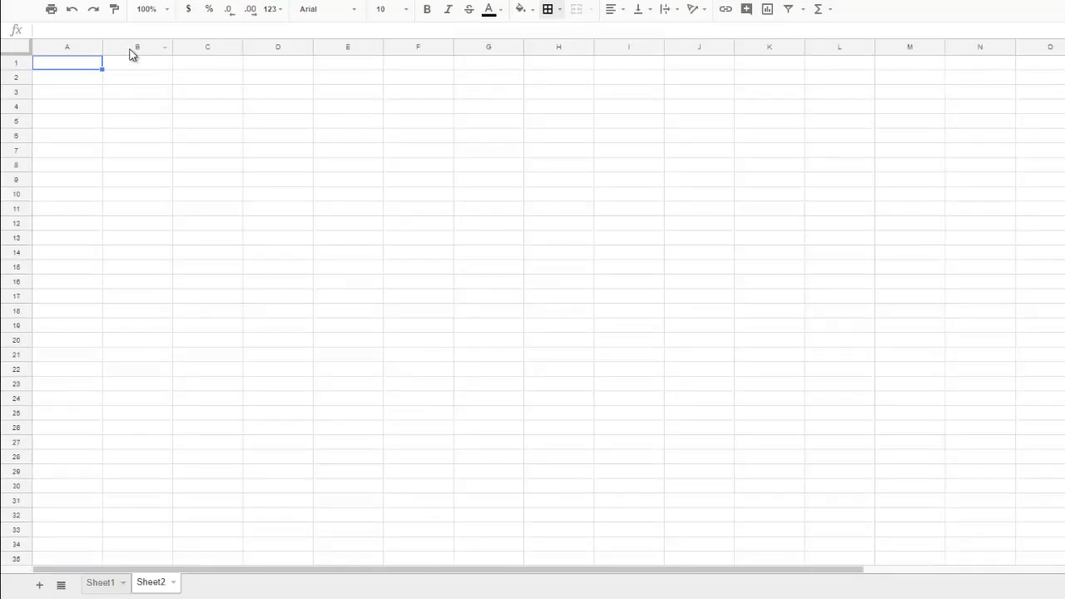
left_click_drag(132, 48, 681, 47)
left_click(435, 183)
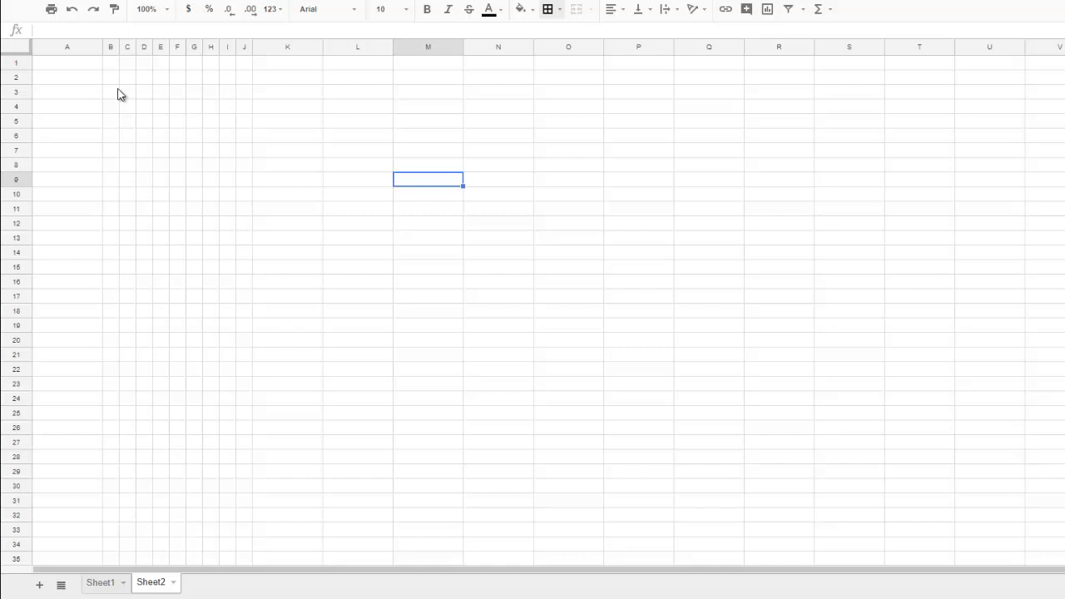
left_click_drag(117, 98, 235, 107)
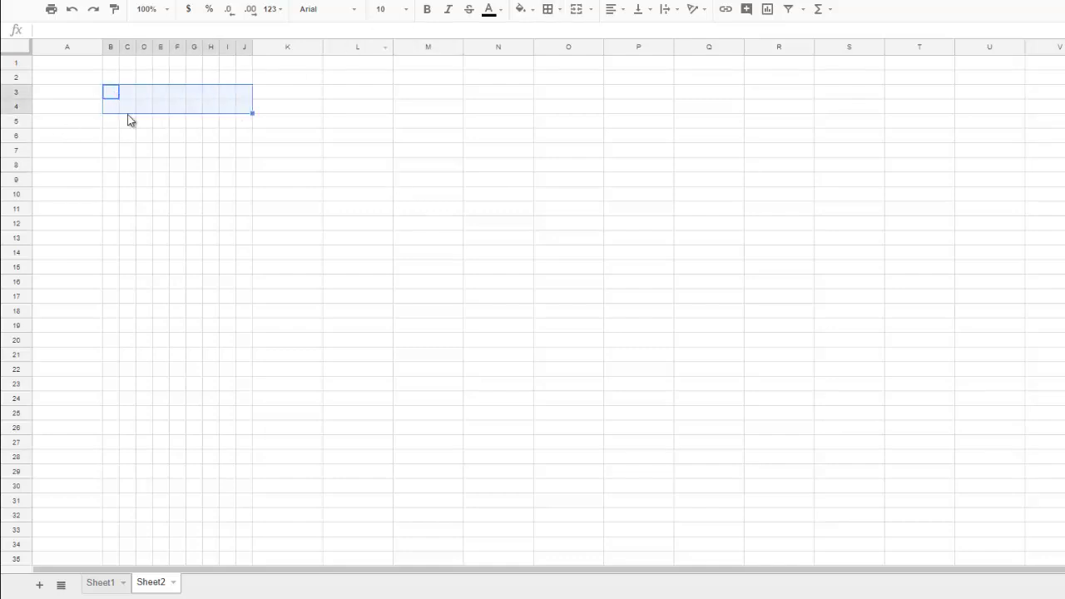
left_click_drag(130, 118, 251, 229)
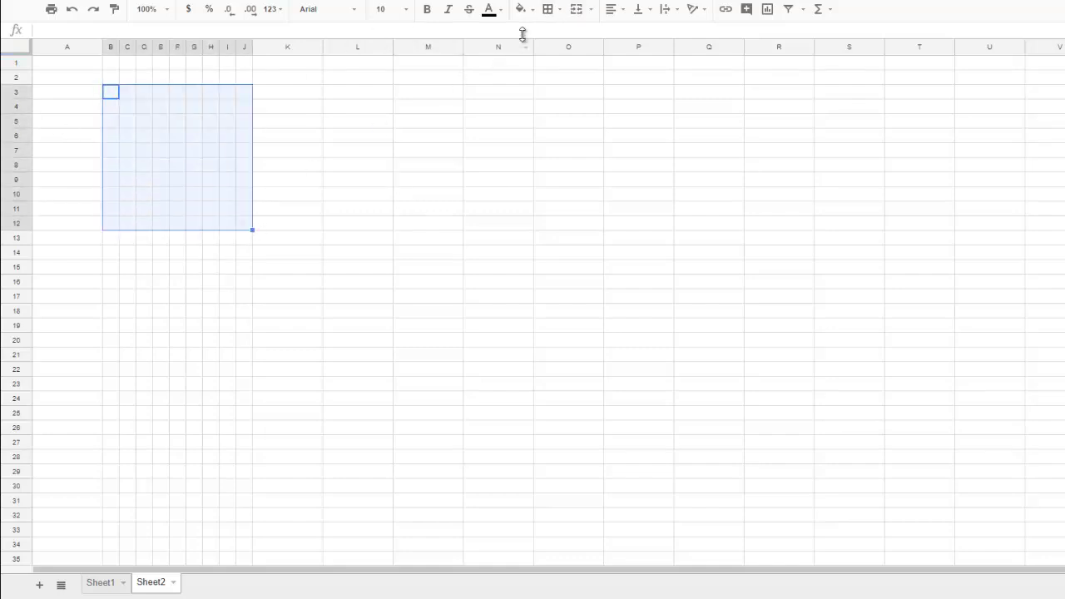
left_click(559, 10)
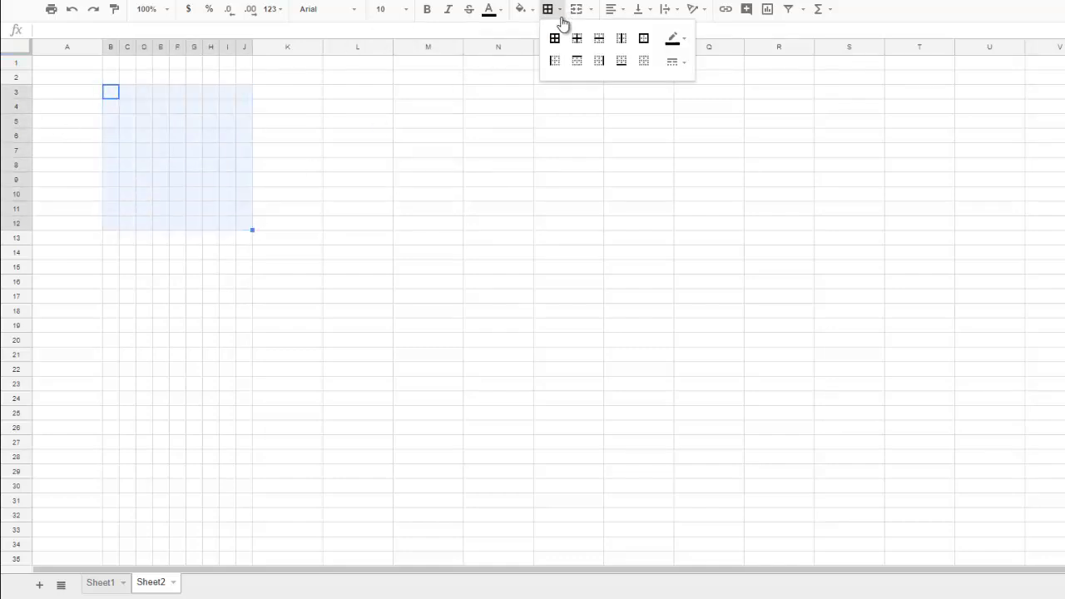
left_click(642, 41)
left_click(498, 165)
- Fill the square's frame cells black, leaving the interior white
left_click_drag(115, 93, 124, 114)
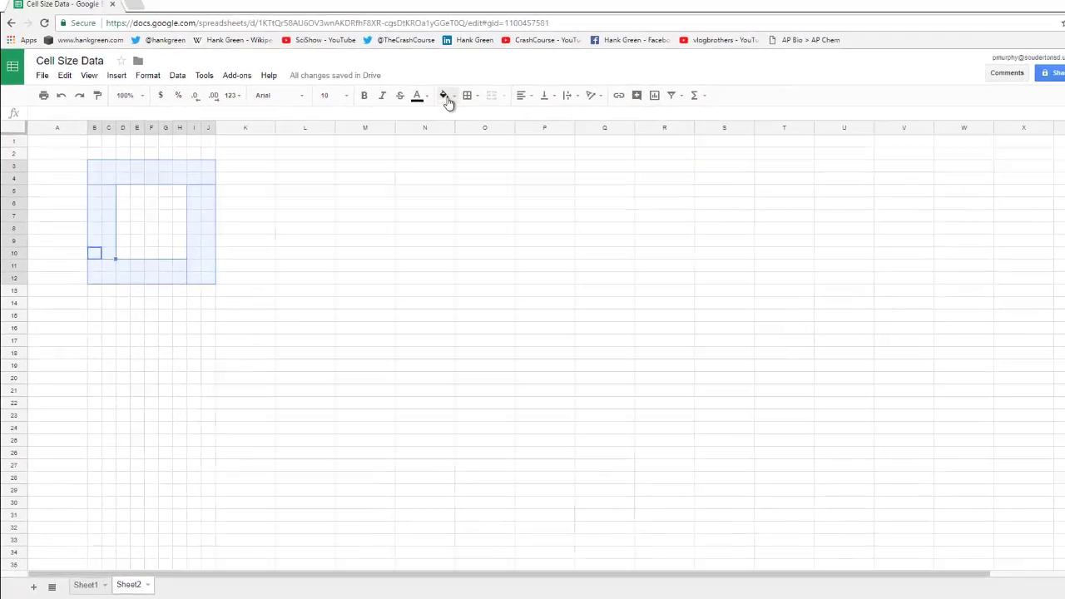
left_click(530, 8)
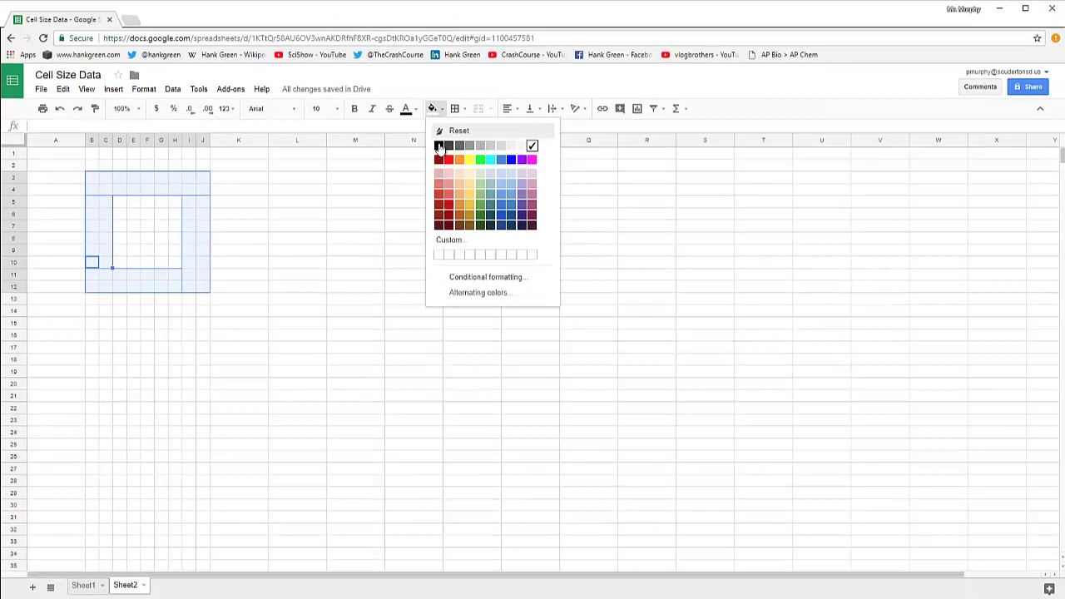
left_click(530, 57)
left_click(317, 239)
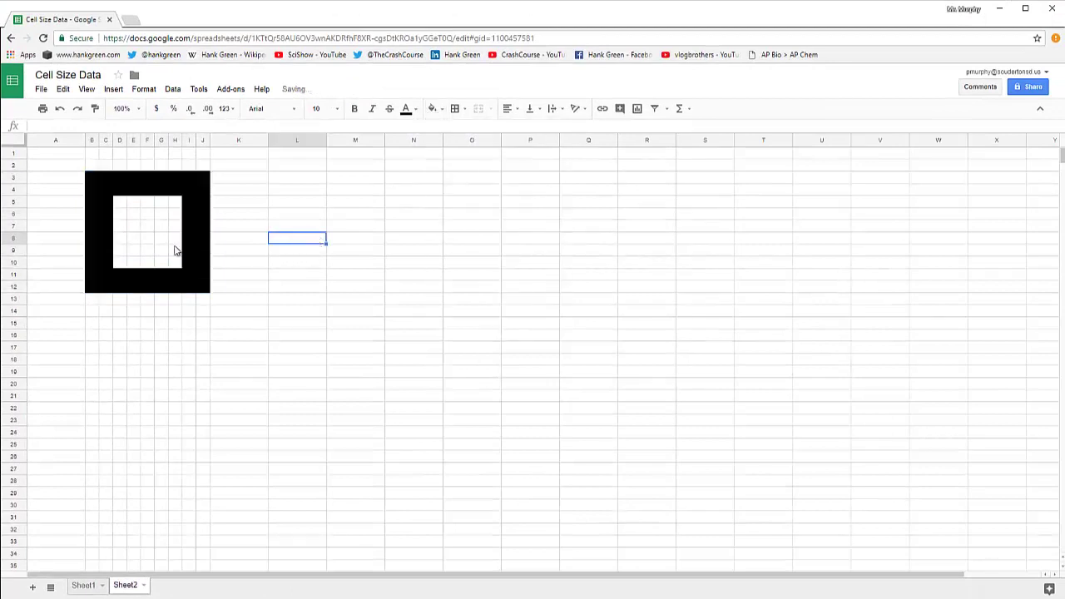
left_click_drag(119, 207, 174, 263)
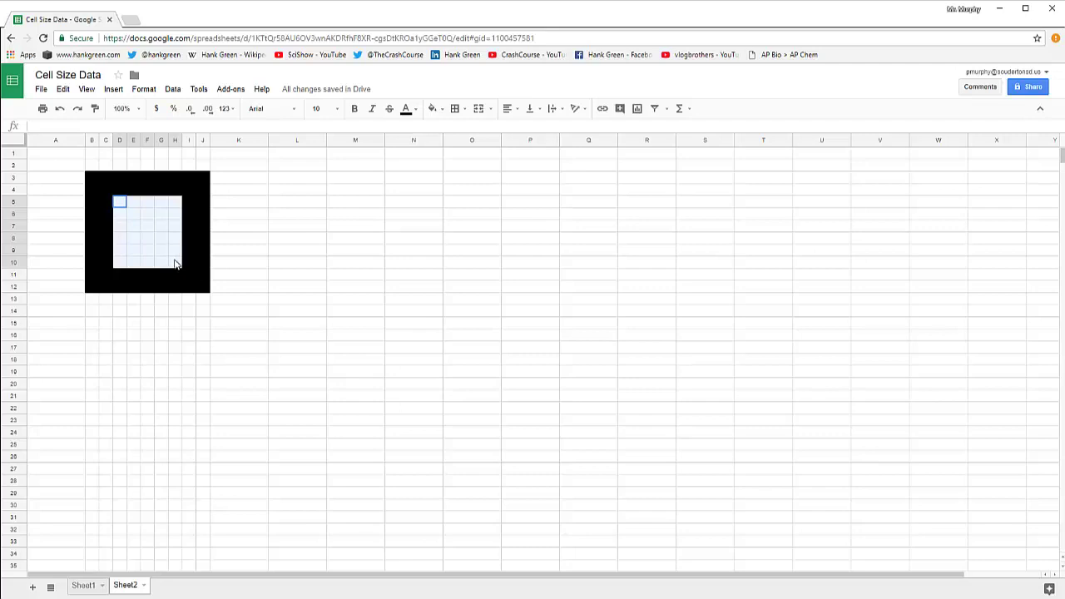
- Mark the square's full width and interior width on the diagram, then return to Sheet1
left_click(285, 227)
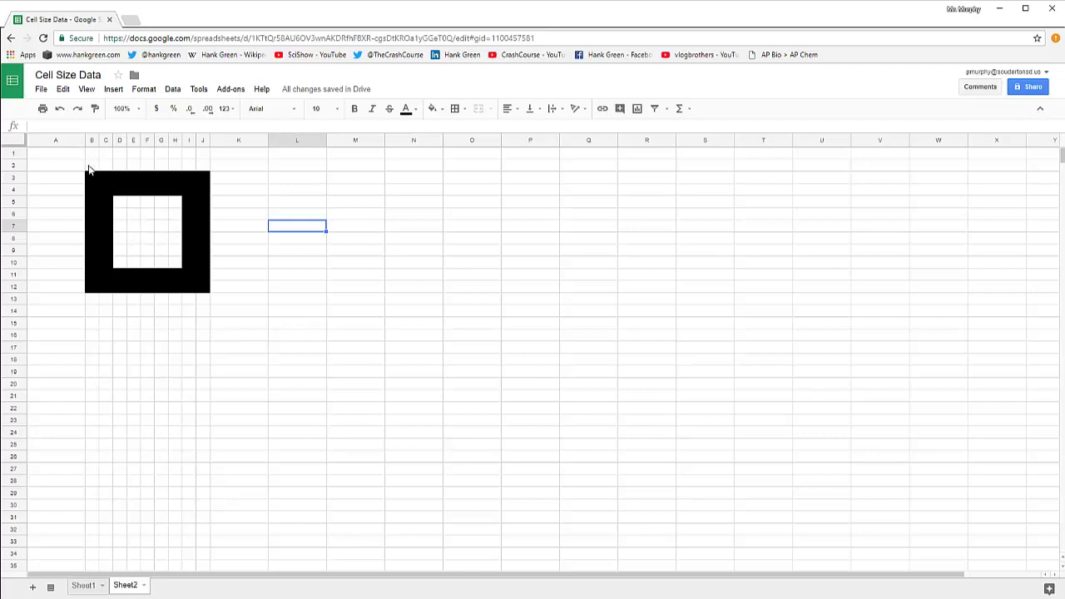
left_click_drag(90, 170, 110, 189)
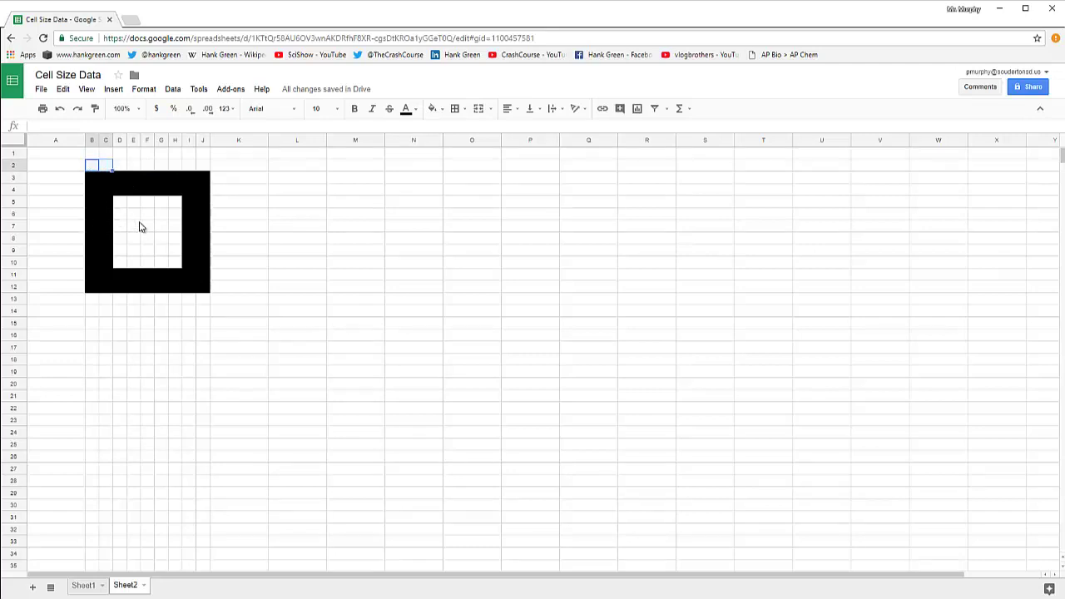
left_click_drag(120, 204, 178, 266)
left_click(178, 264)
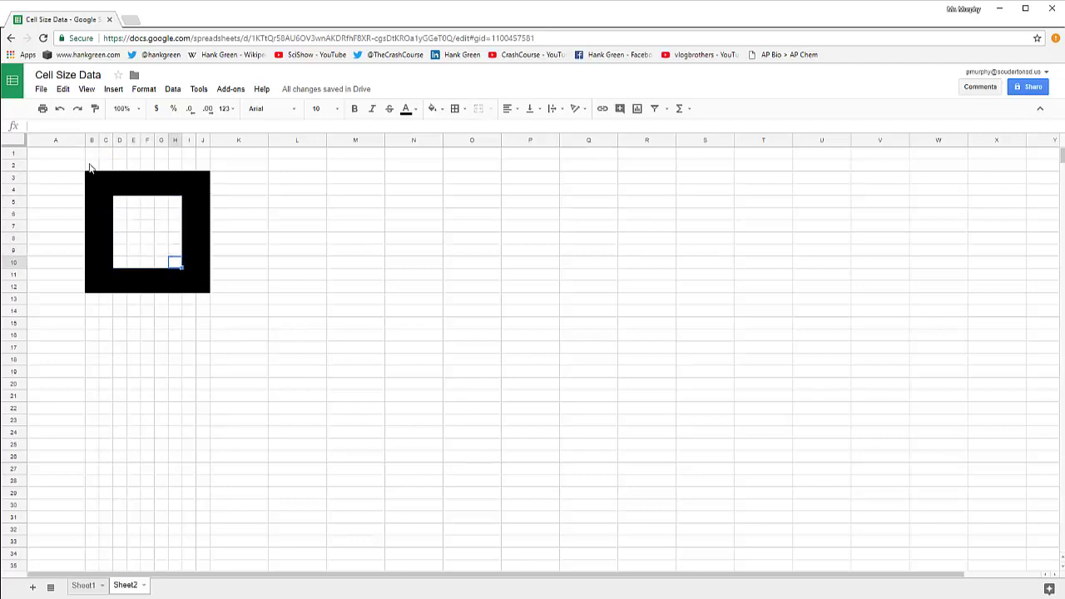
left_click_drag(90, 166, 204, 166)
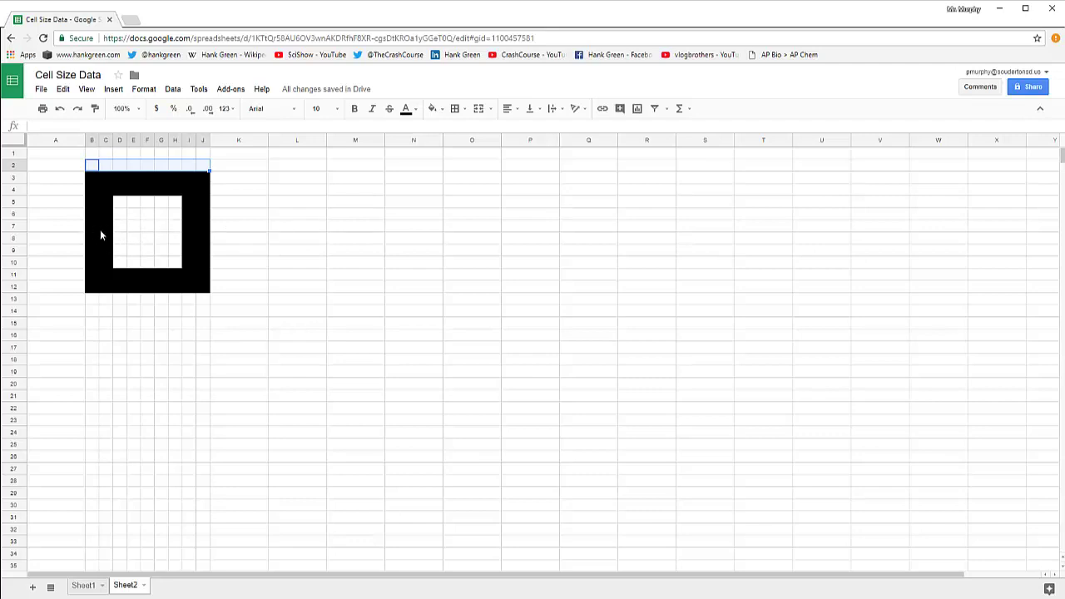
left_click_drag(119, 231, 176, 234)
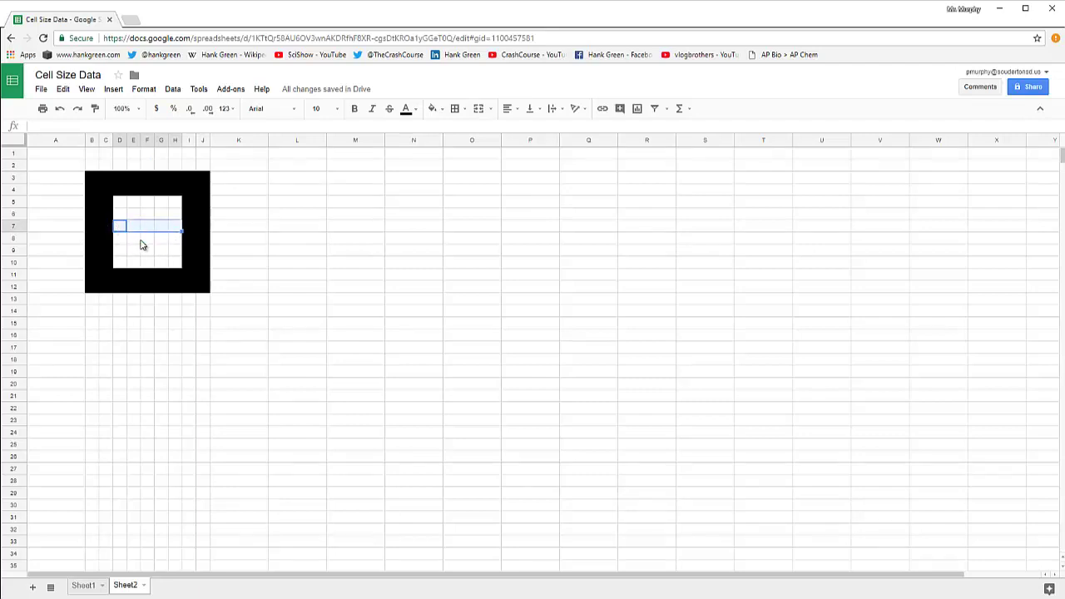
left_click(87, 586)
left_click(314, 278)
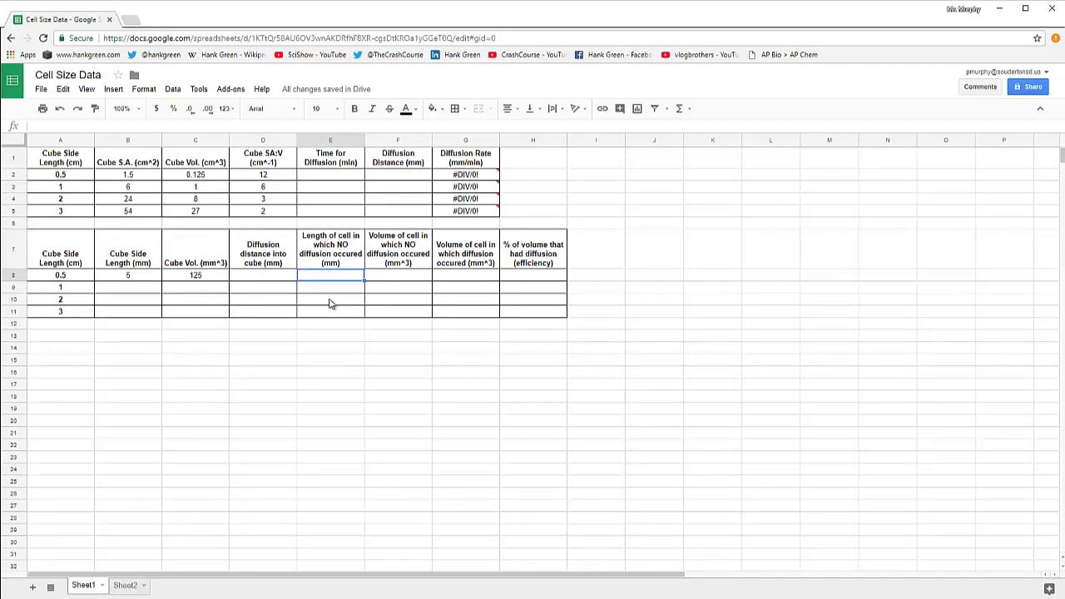
- Enter =B8-2*D8 in E8 for the undiffused length
type("=")
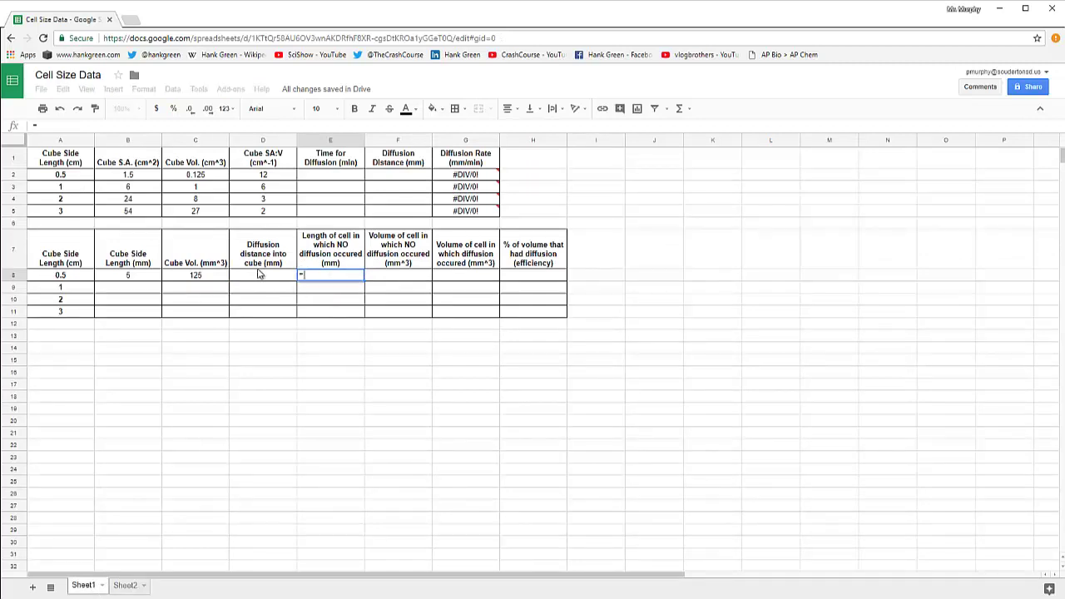
left_click(129, 279)
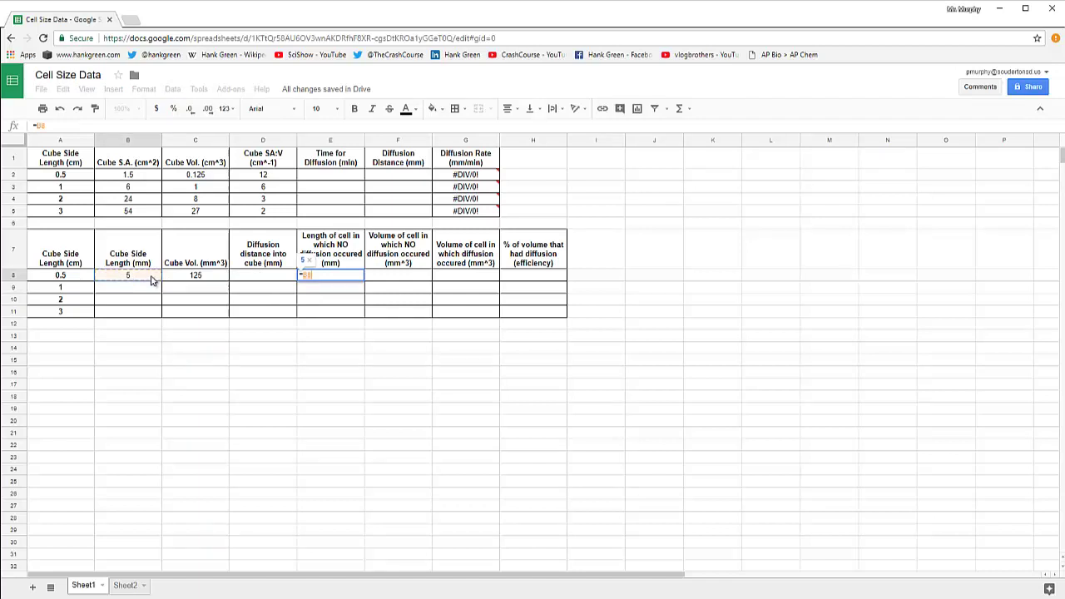
type("-2")
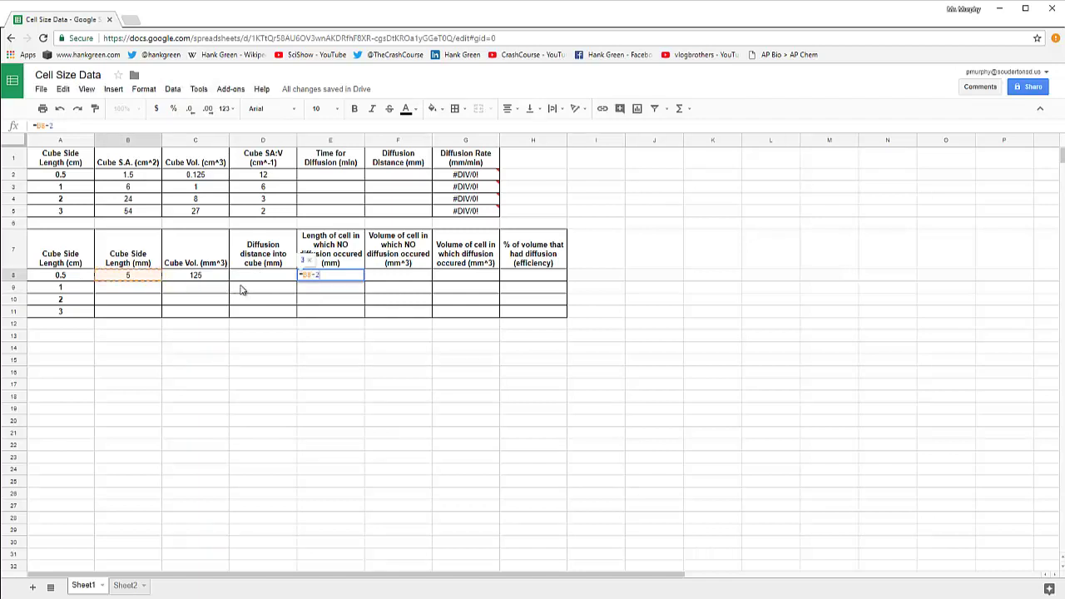
type("*")
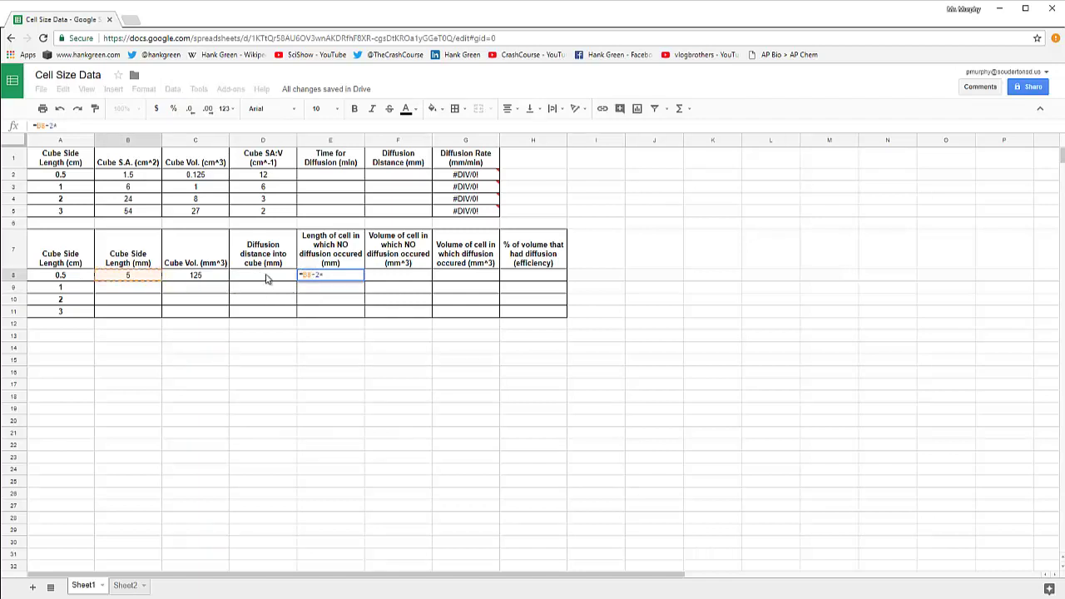
left_click(267, 278)
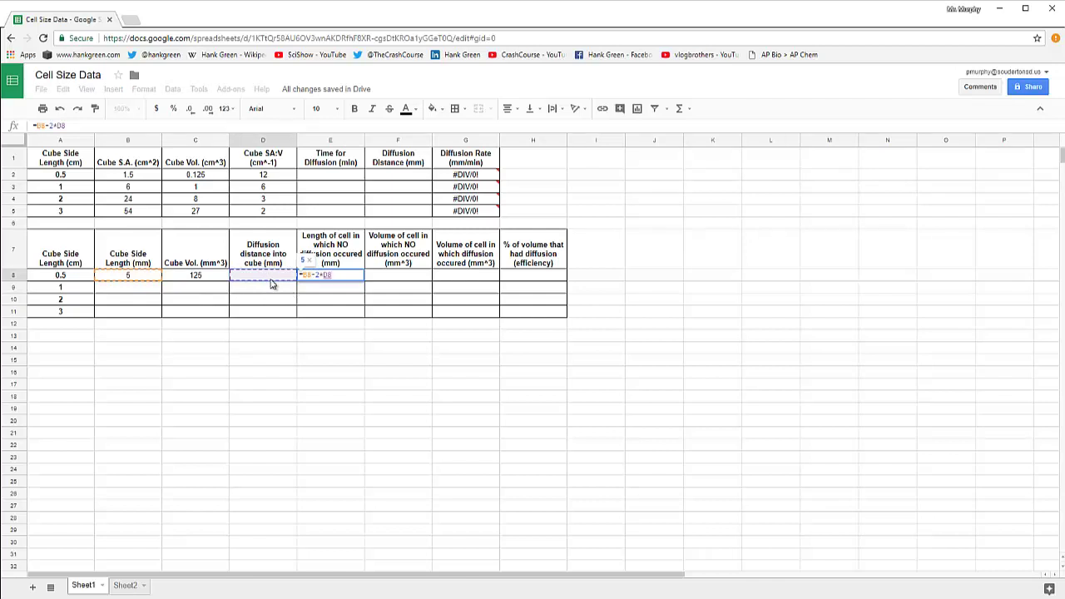
key("Return")
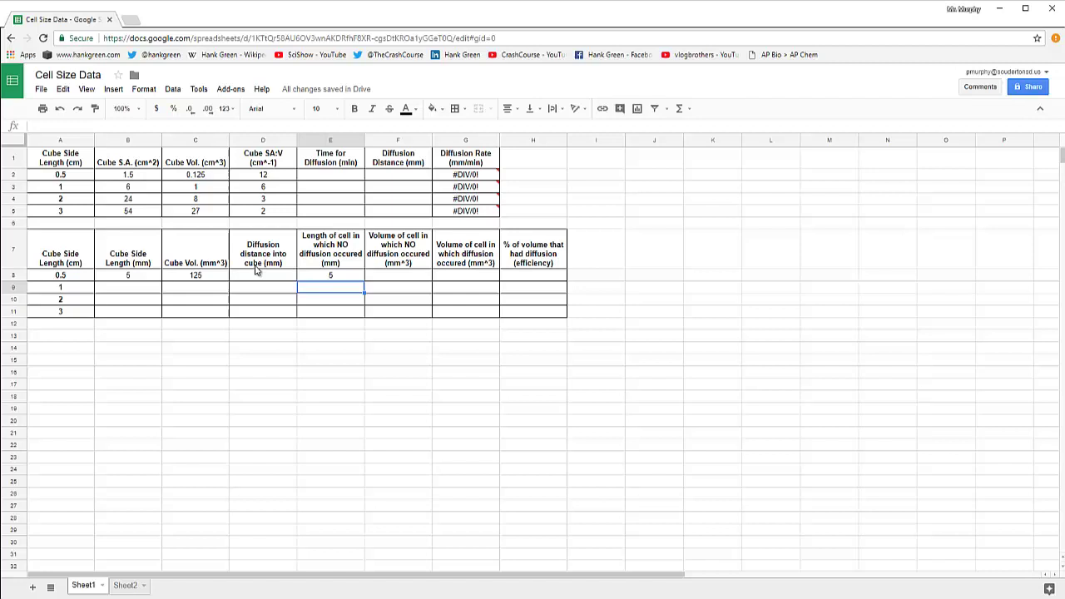
- Set the diffusion distance in D8 to 1 mm, giving a 3 mm undiffused length
left_click(261, 279)
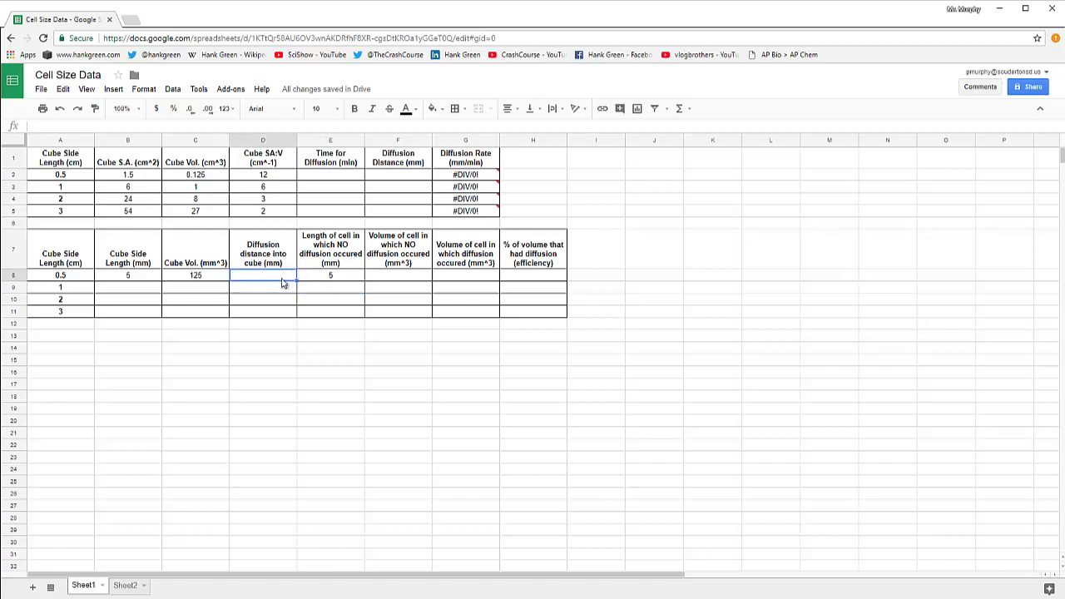
type("1")
key("Return")
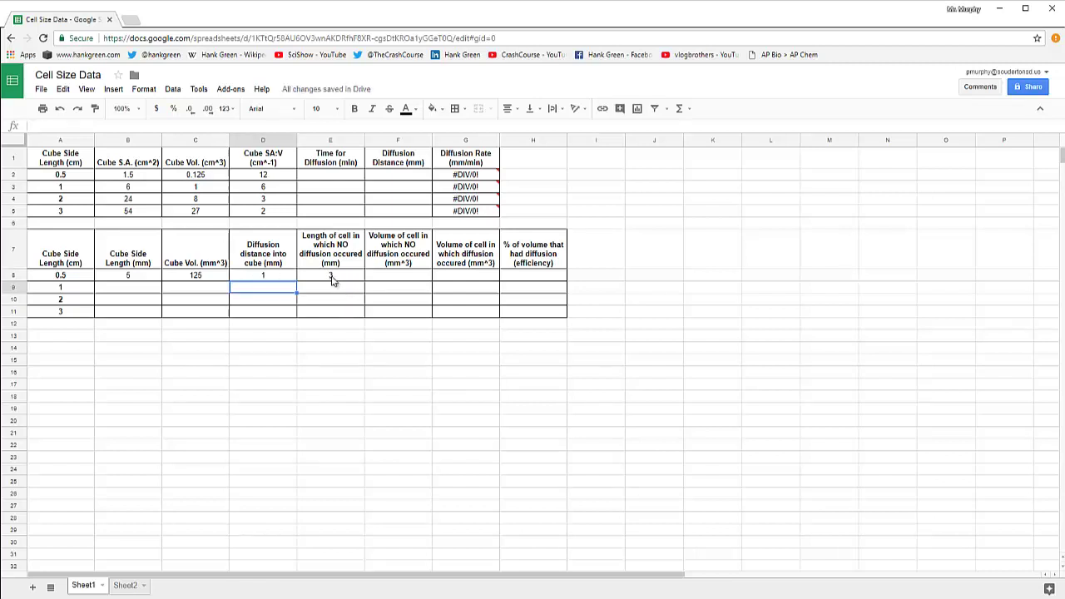
left_click(125, 585)
left_click(92, 229)
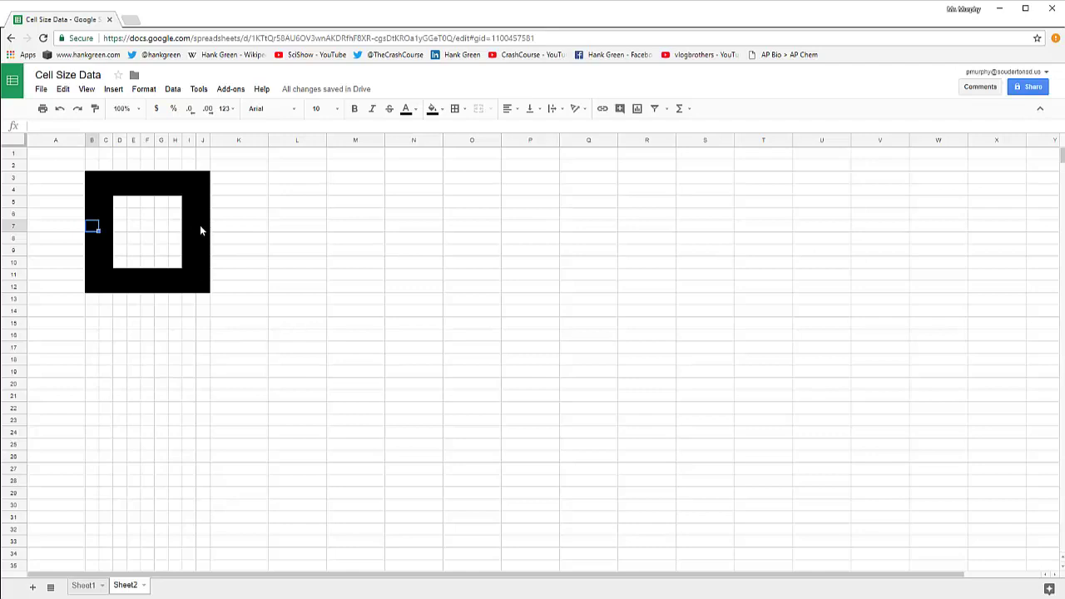
left_click(86, 587)
left_click(405, 276)
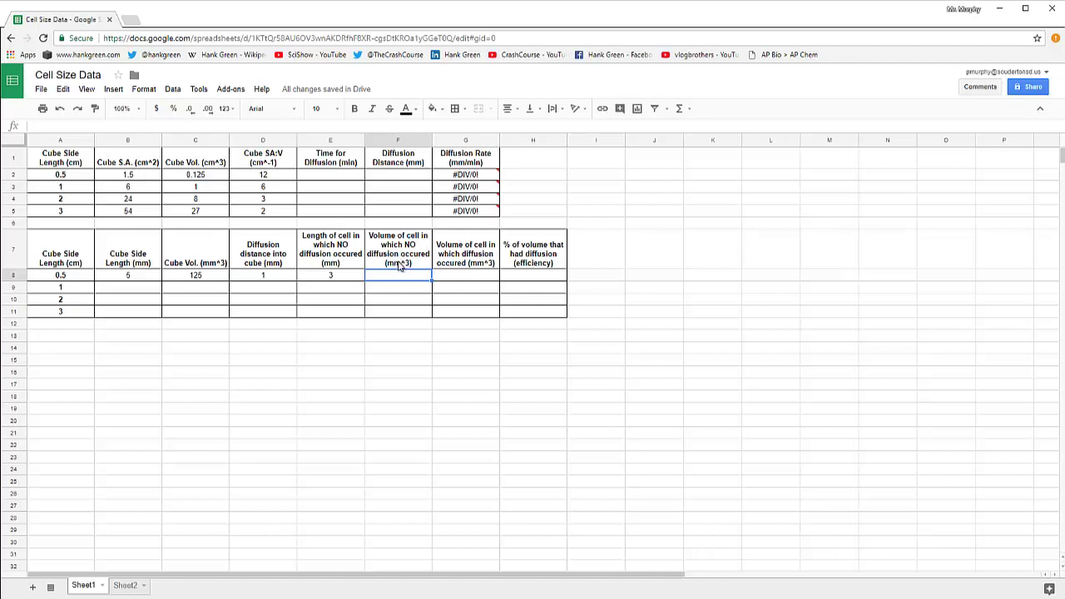
- Enter =E8^3 in F8 so the undiffused volume reads 27 mm³
type("=")
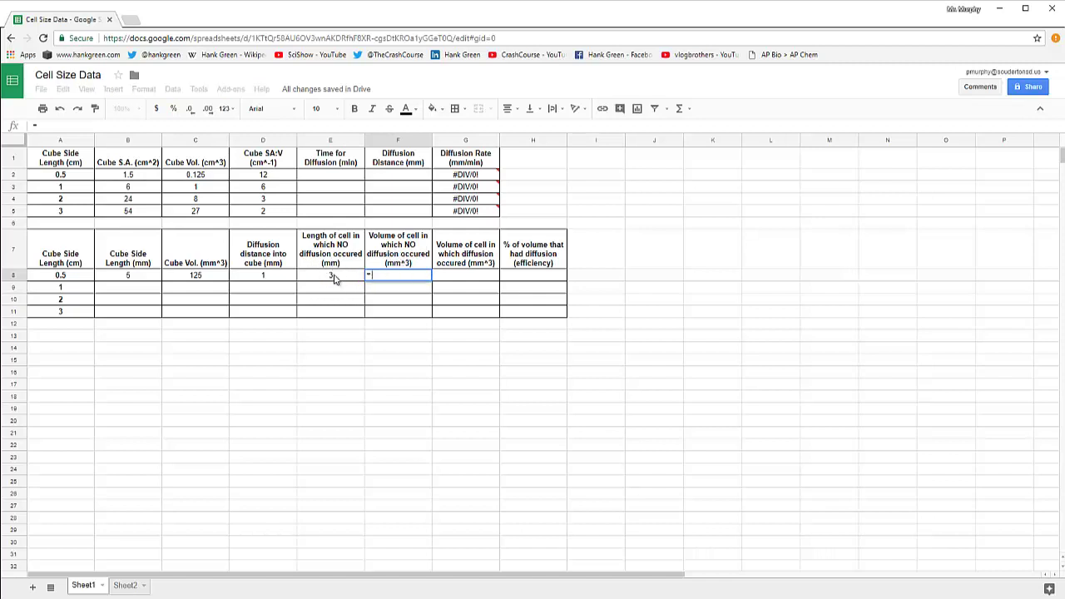
left_click(326, 277)
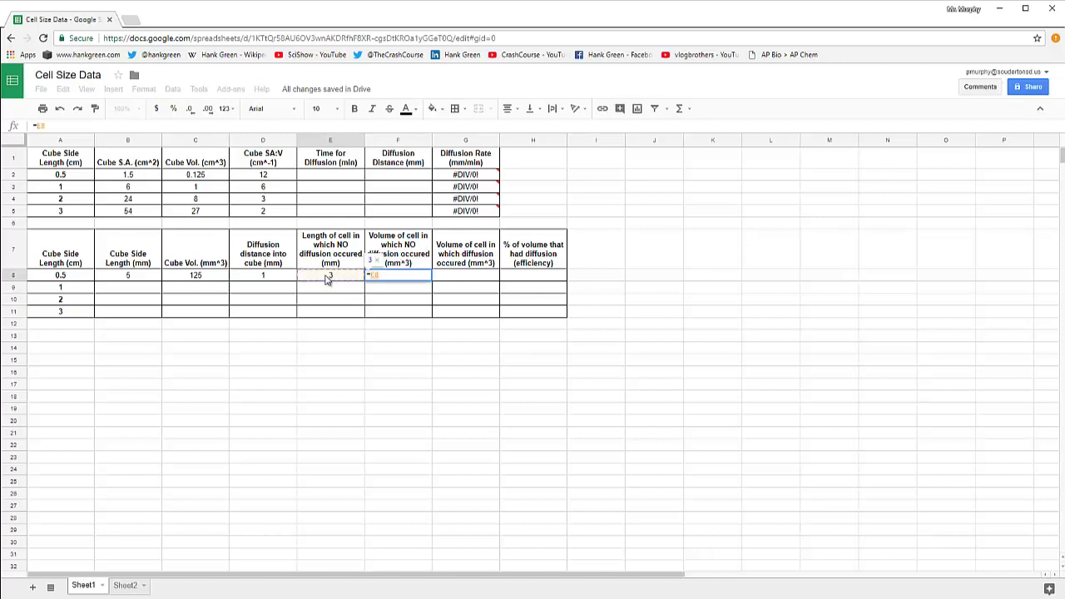
type("^3")
key("Return")
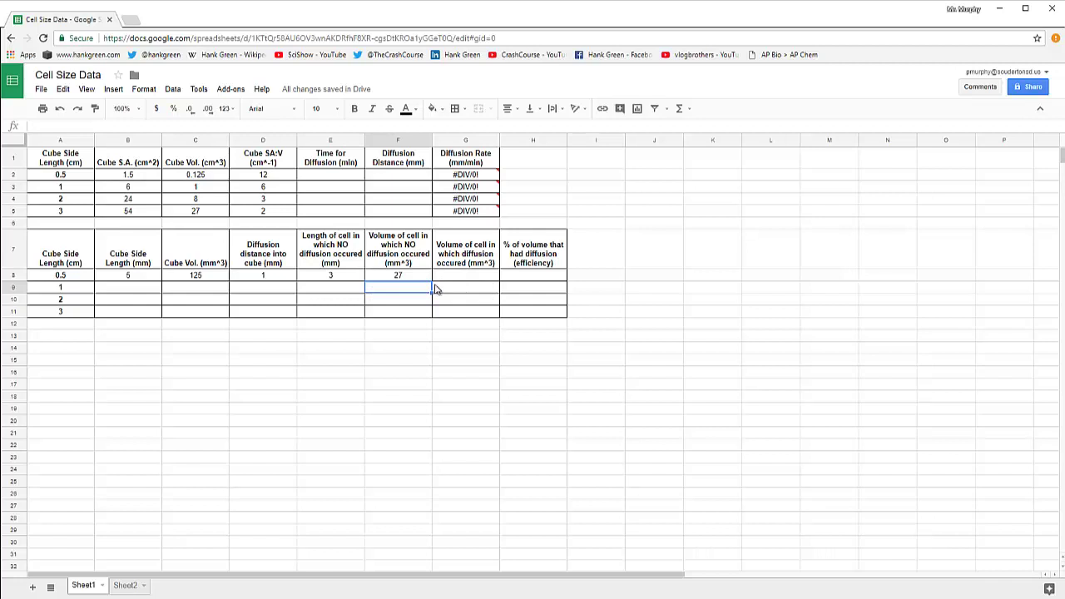
left_click(125, 586)
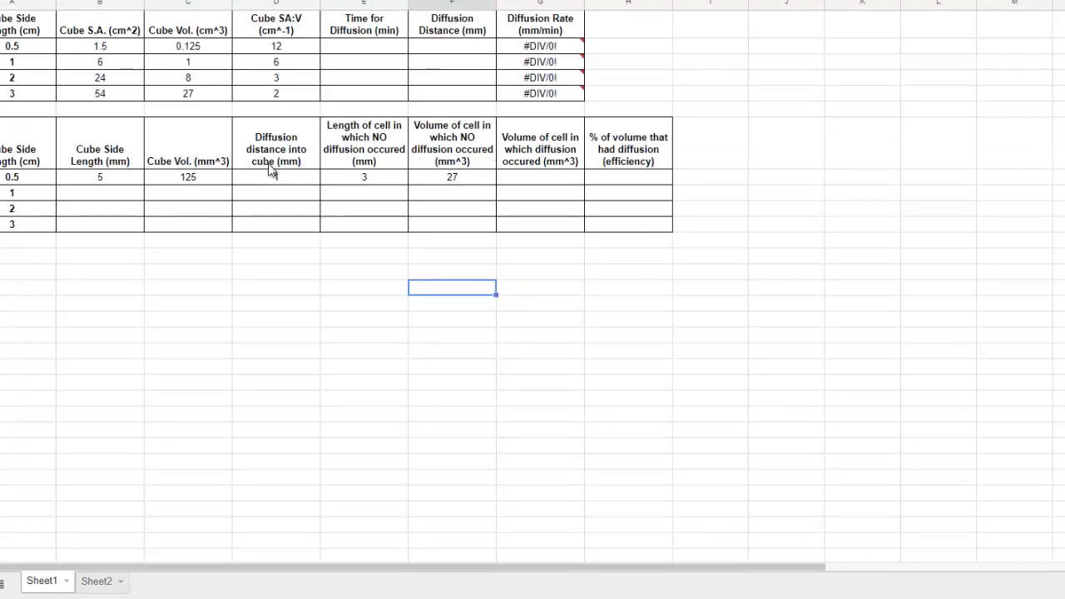
- Enter =C8-F8 in G8 to get the 0.5 cm cube's diffused volume of 98
left_click(537, 179)
type("=")
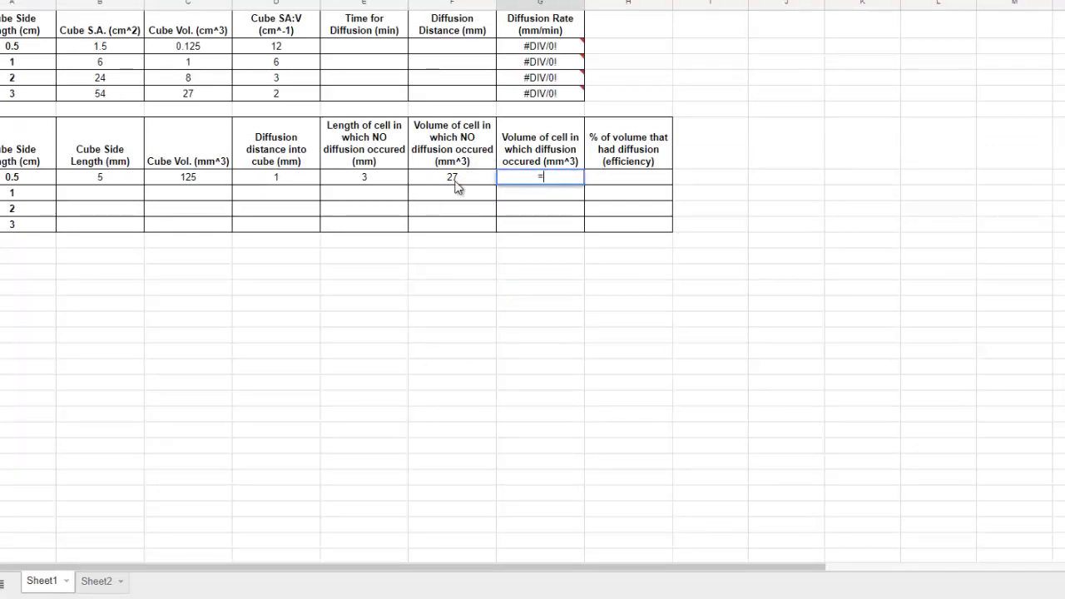
left_click(167, 179)
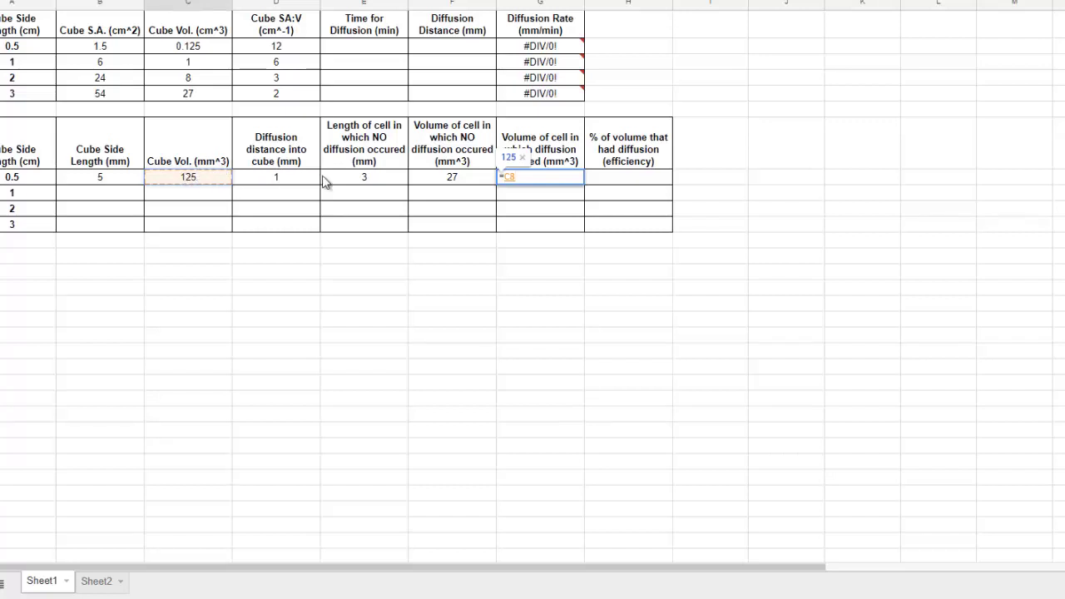
type("-")
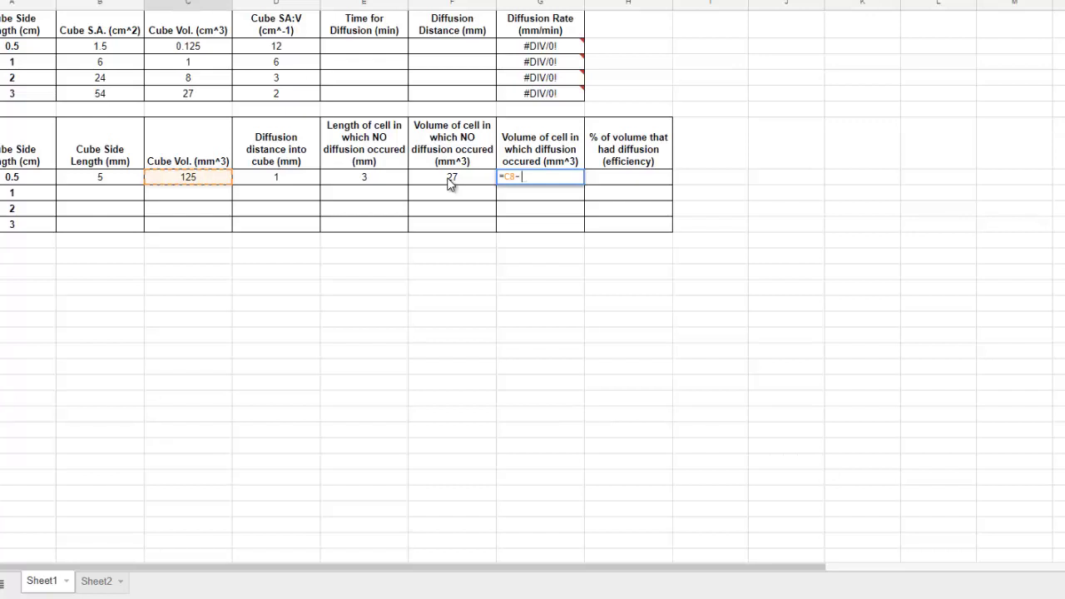
left_click(449, 184)
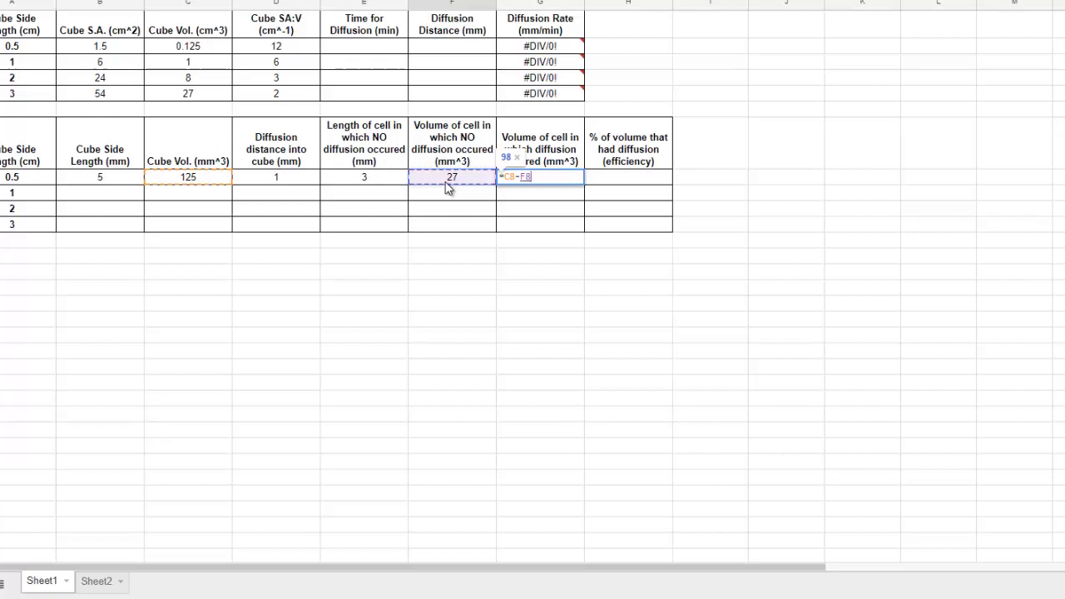
key("Return")
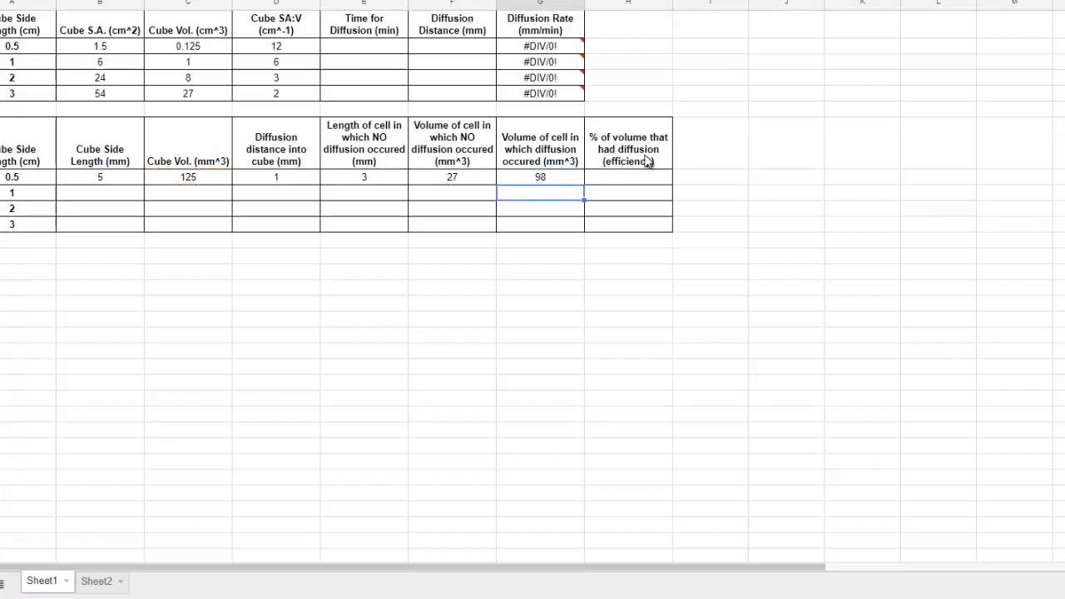
- Enter =G8/C8 in H8 to compute the diffusion efficiency of 0.784
left_click(607, 181)
type("=")
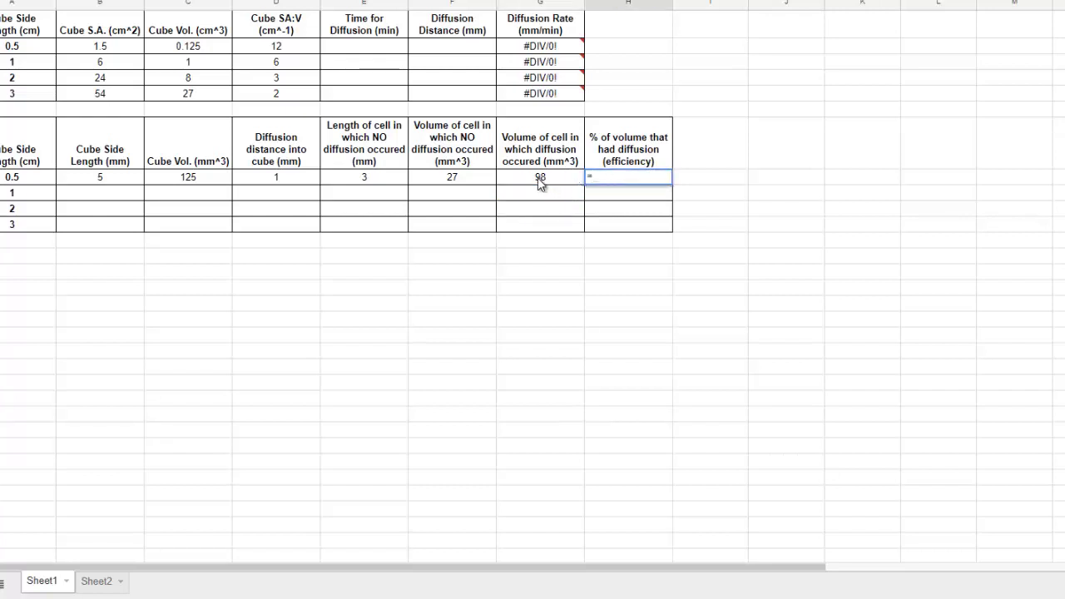
left_click(536, 178)
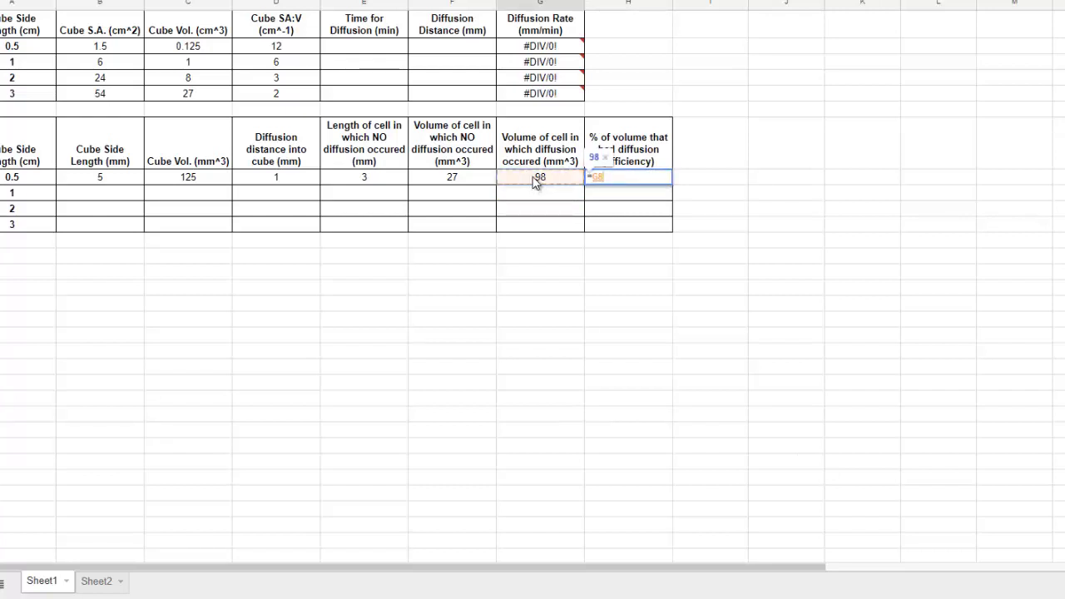
type("/")
left_click(180, 185)
key("Return")
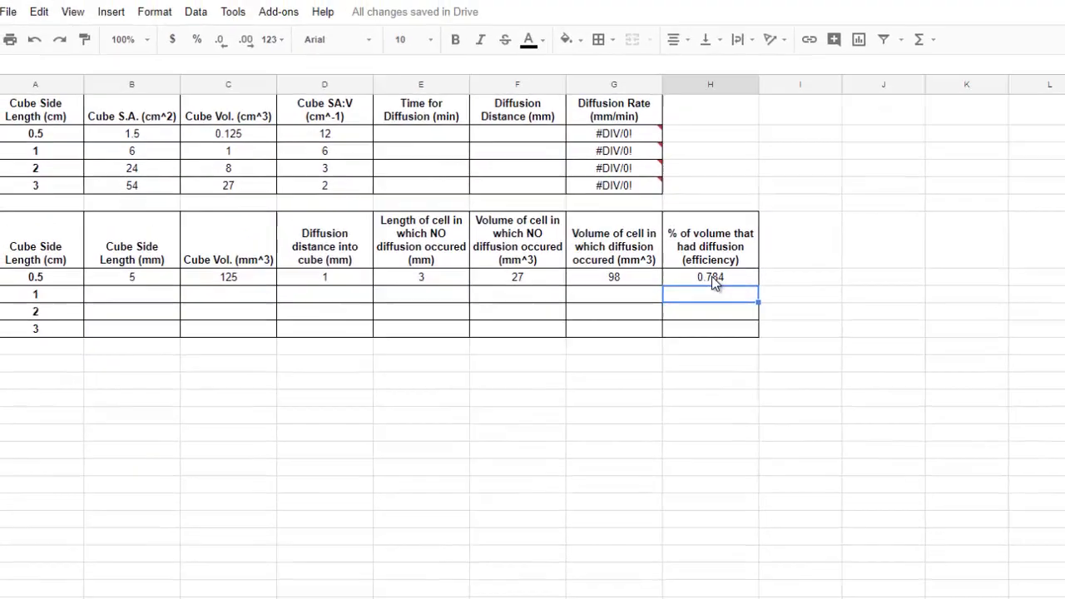
- Format the efficiency cells H8:H11 as percentages
left_click_drag(629, 178, 631, 231)
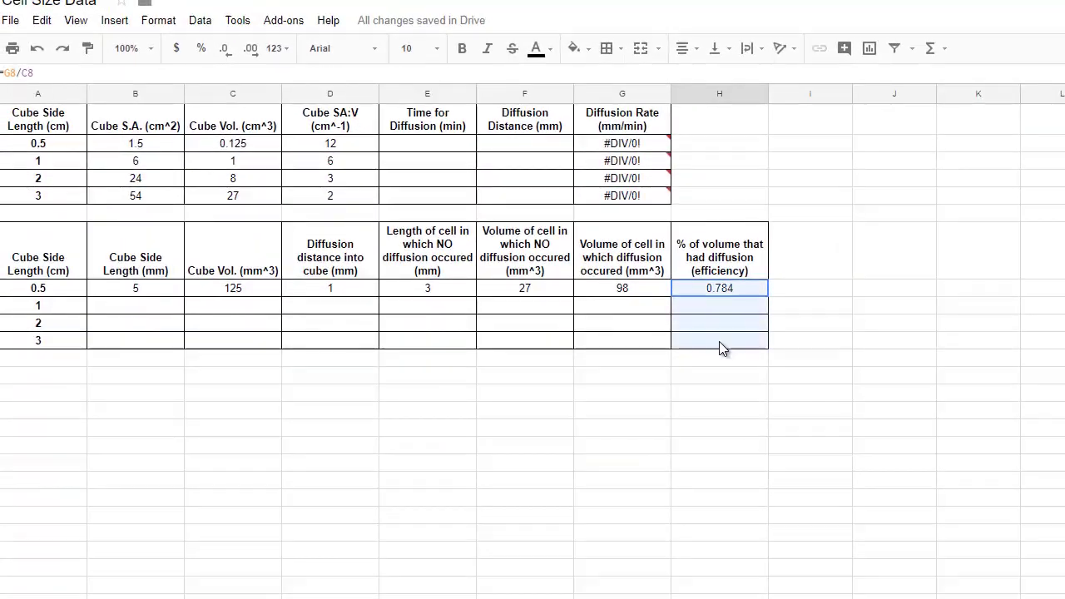
left_click(203, 50)
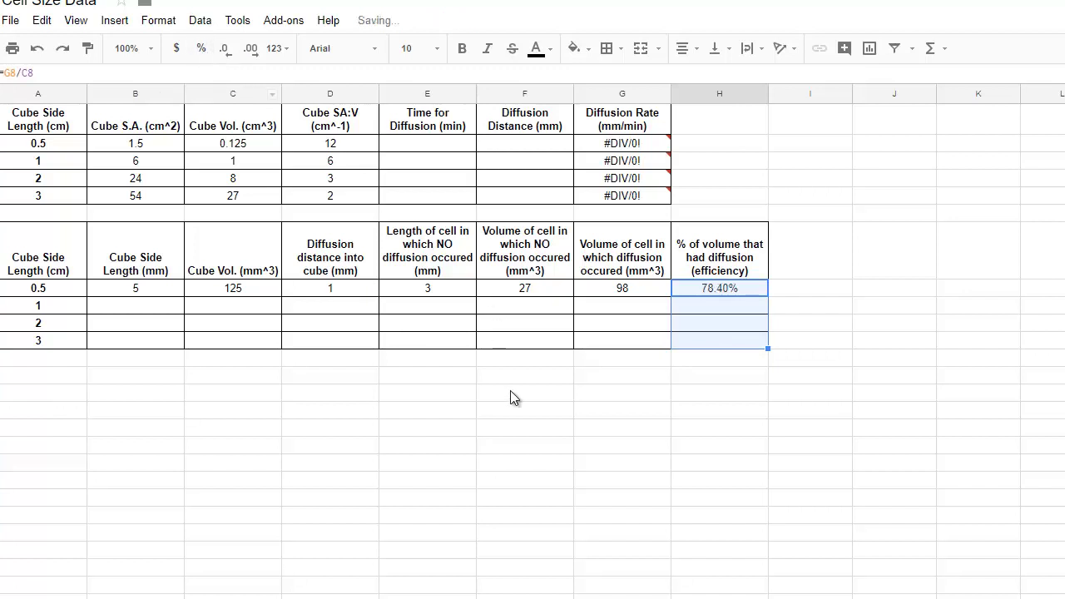
left_click(572, 481)
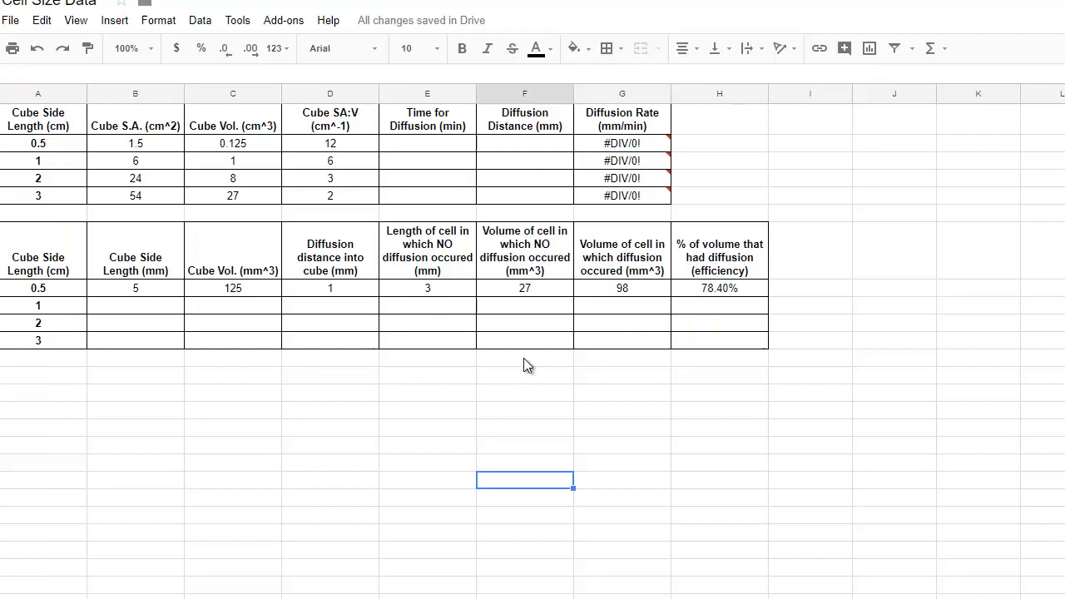
- Set the second table's values A8:G11 to show one decimal place
left_click(575, 344)
mouse_move(573, 349)
left_mouse_down()
mouse_move(58, 304)
mouse_move(57, 292)
mouse_move(93, 279)
left_mouse_up()
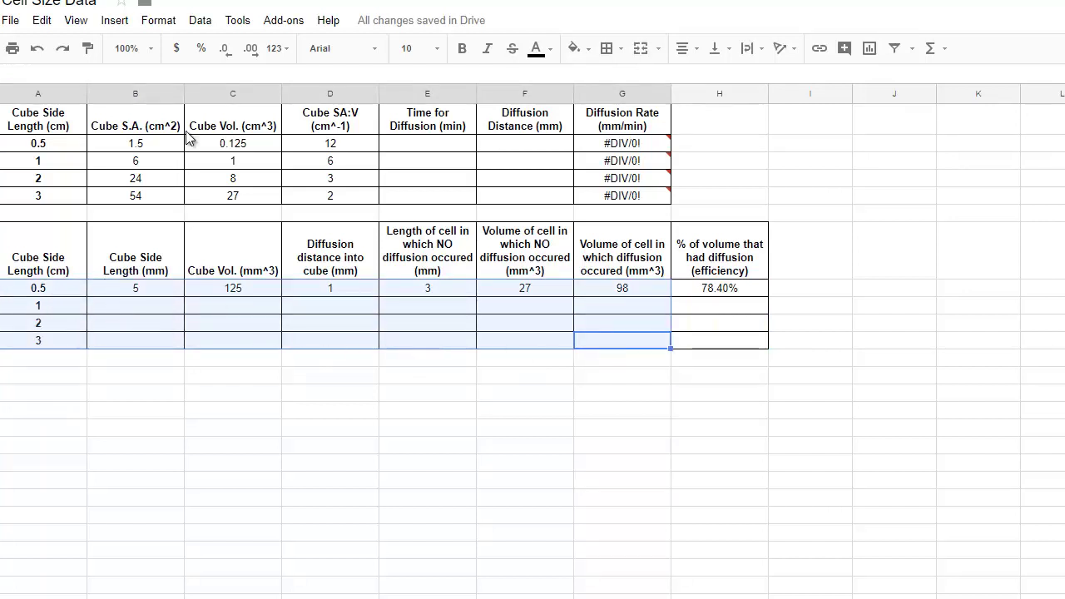
left_click(254, 58)
left_click(254, 58)
left_click(254, 58)
left_click(253, 58)
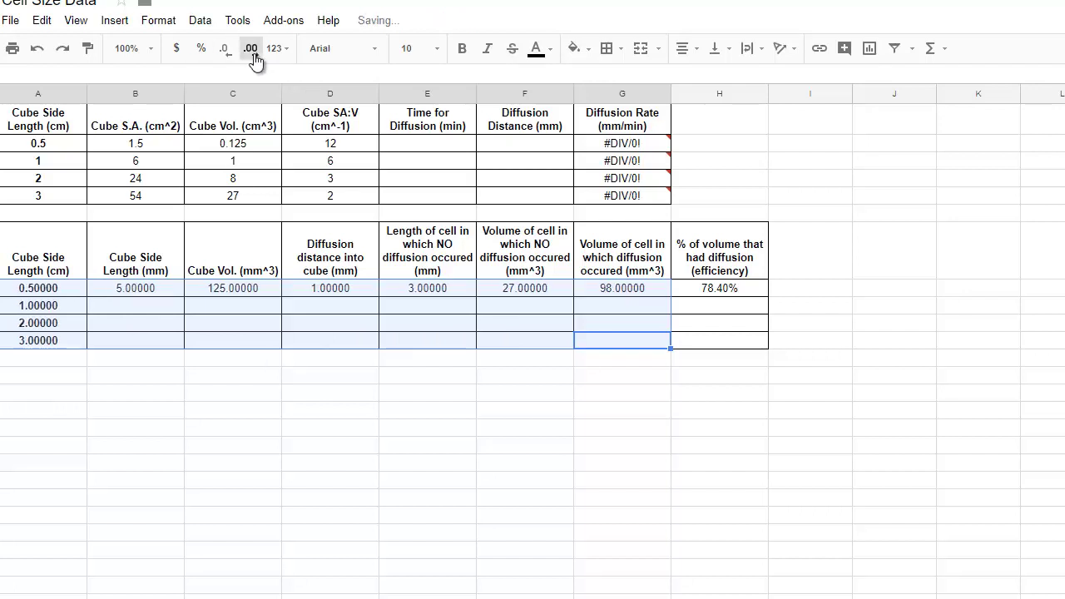
left_click(255, 60)
left_click(254, 60)
left_click(255, 60)
left_click(254, 60)
left_click(255, 60)
left_click(255, 60)
left_click(225, 50)
left_click(224, 50)
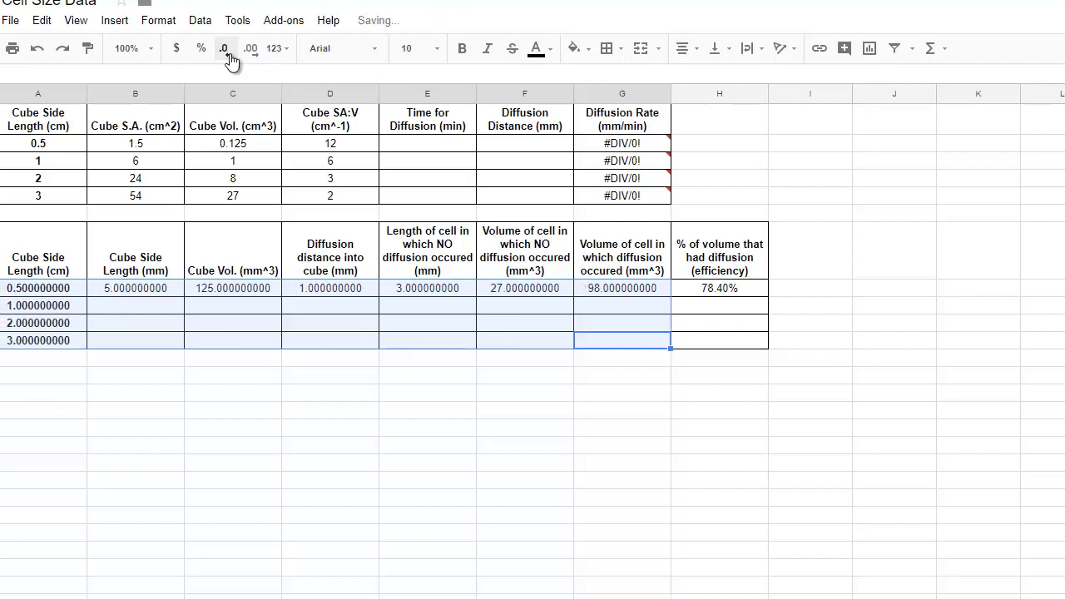
left_click(225, 49)
left_click(225, 50)
left_click(225, 50)
left_click(224, 50)
left_click(224, 50)
left_click(225, 50)
left_click(225, 50)
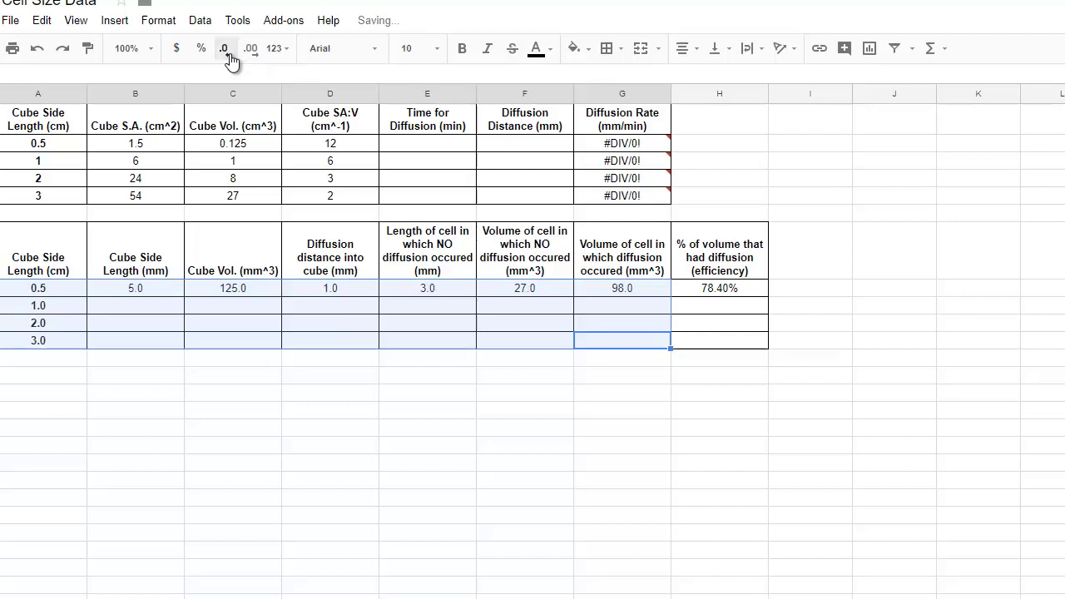
- Fill row 8's formulas down through row 11, then select the 1.0 distances in D8:D11
left_click(386, 383)
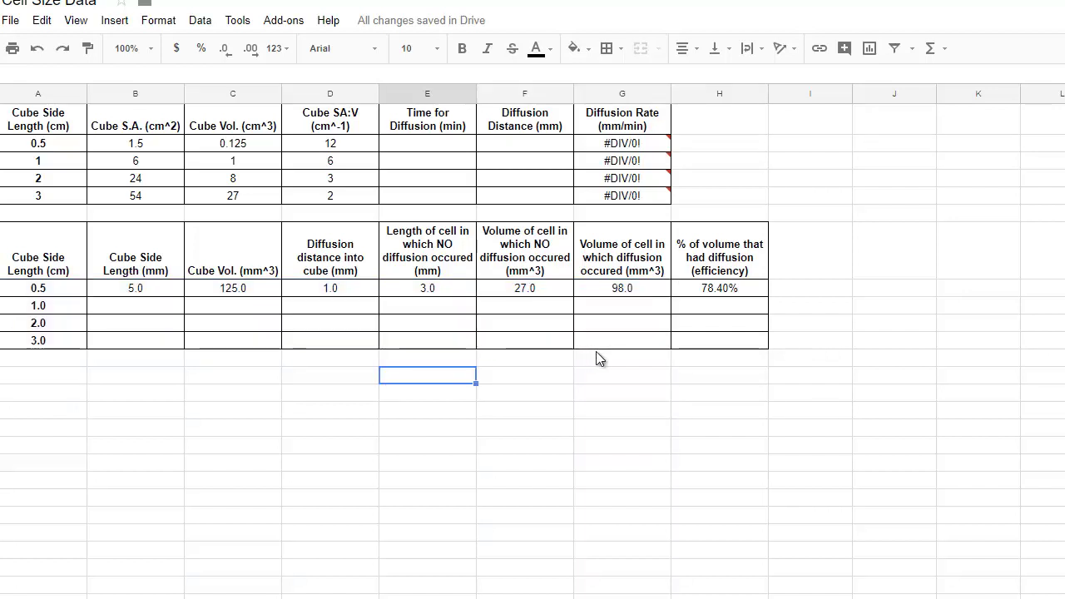
left_click_drag(148, 291, 766, 343)
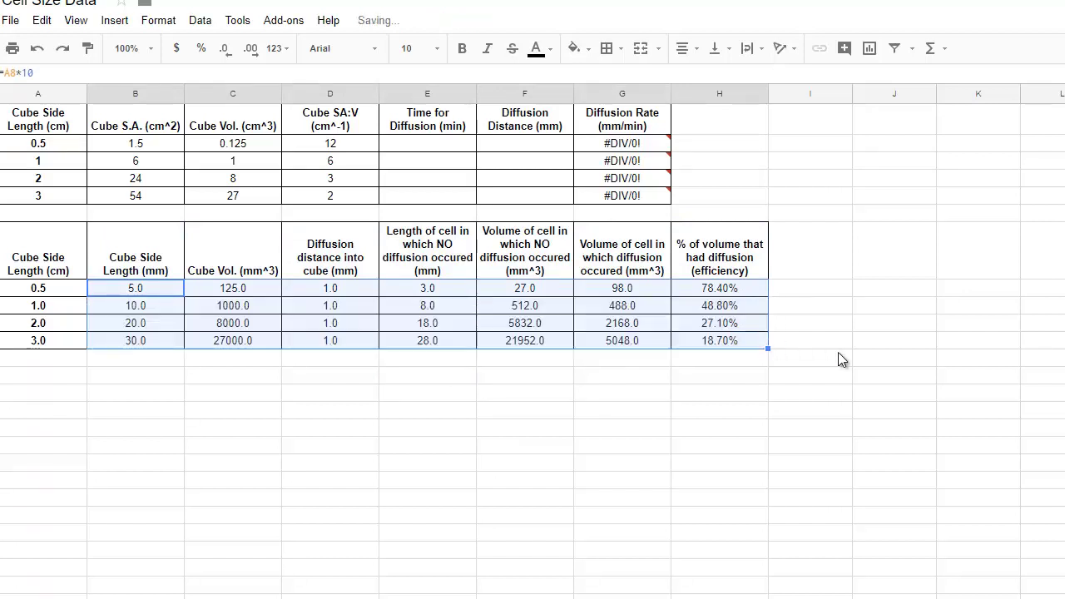
left_click(838, 359)
left_click_drag(332, 291, 336, 345)
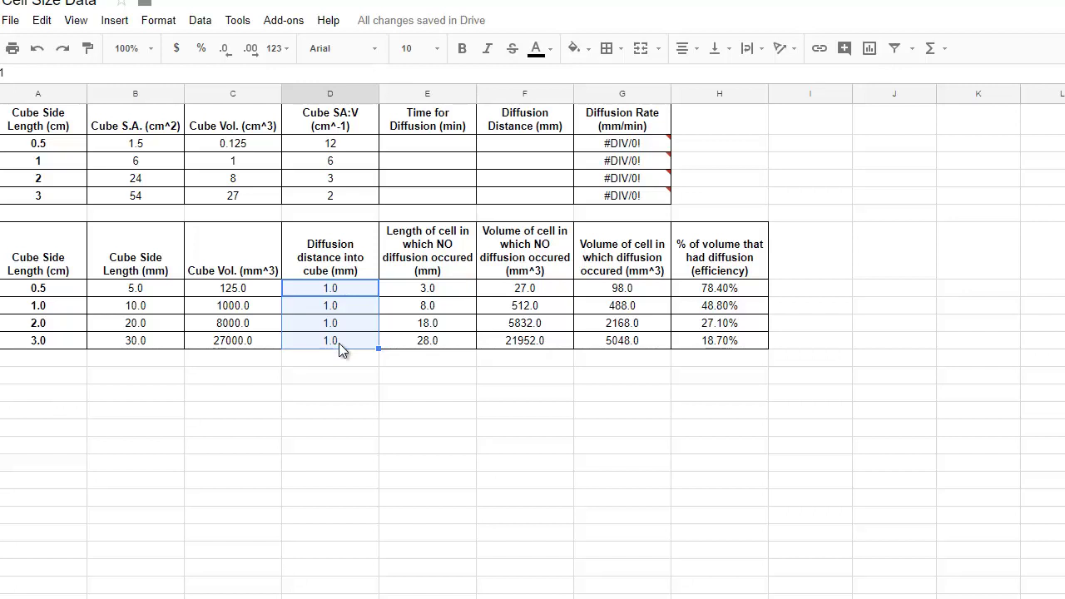
left_click(311, 378)
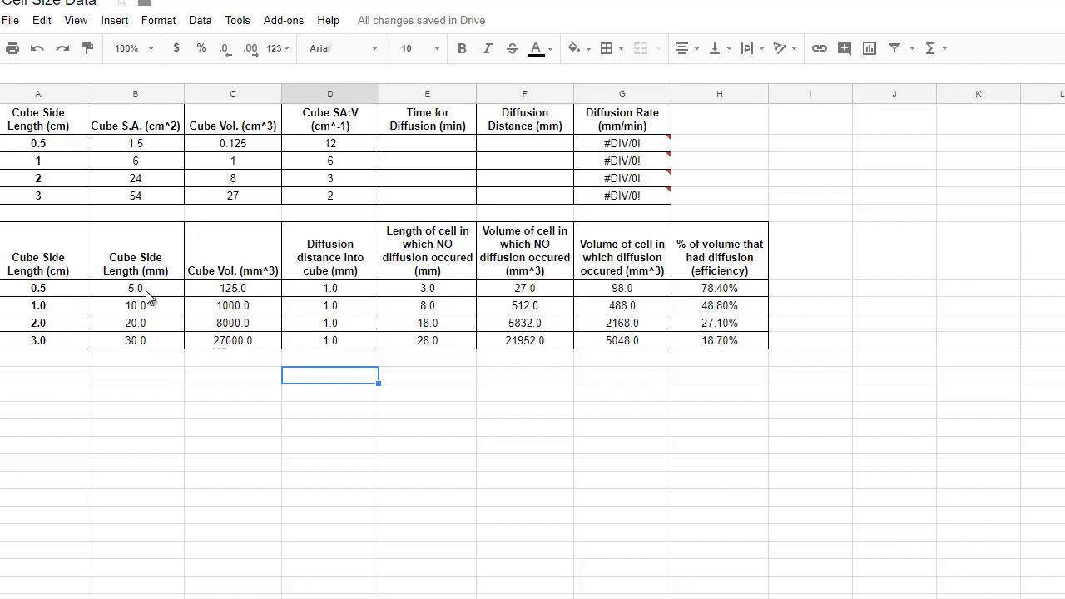
left_click_drag(223, 288, 224, 350)
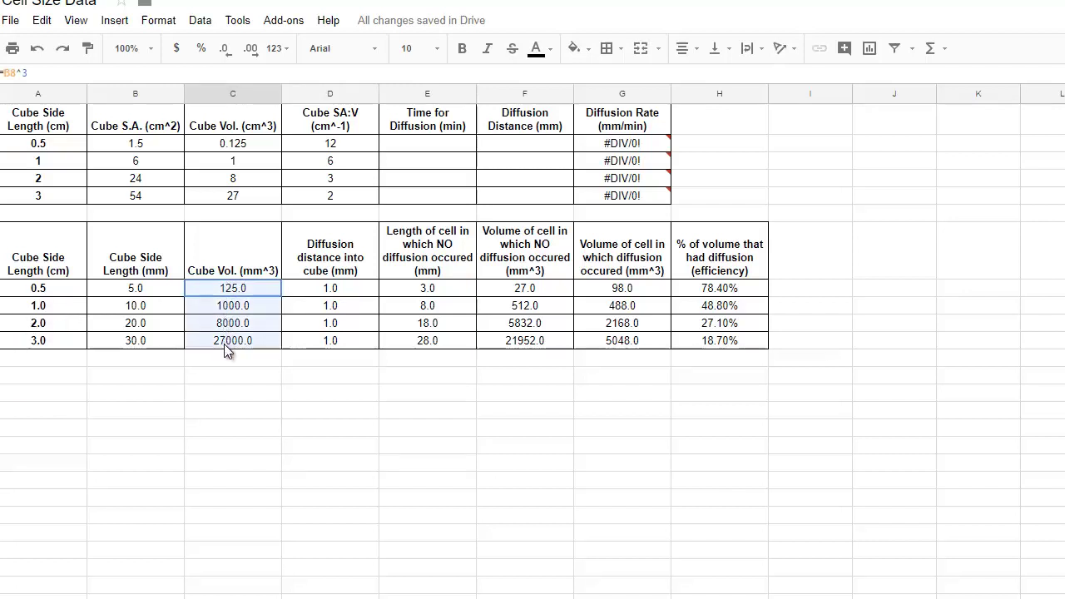
left_click(225, 289)
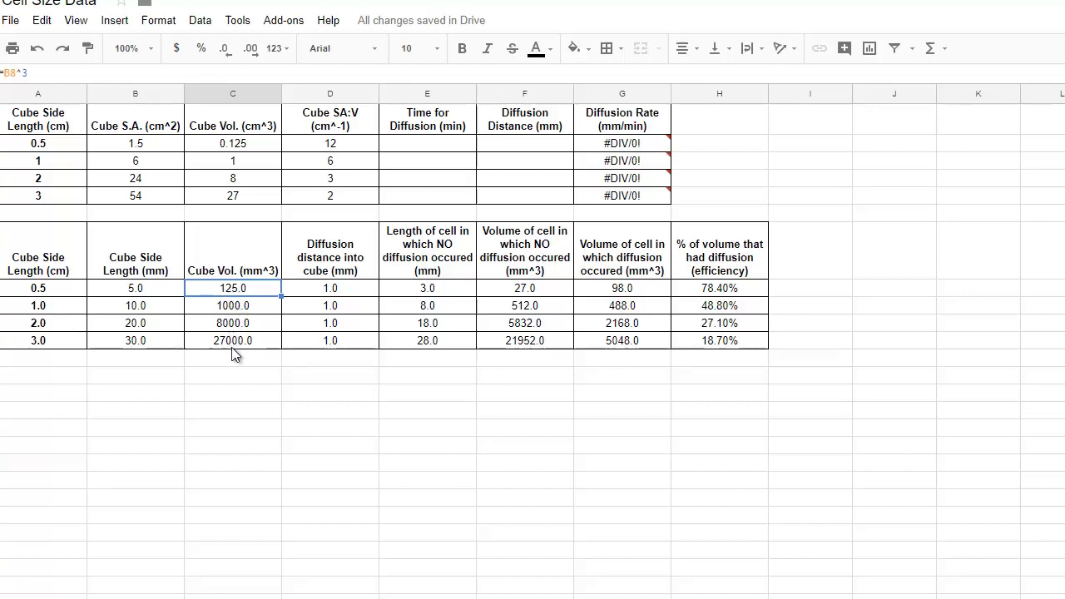
left_click(618, 292)
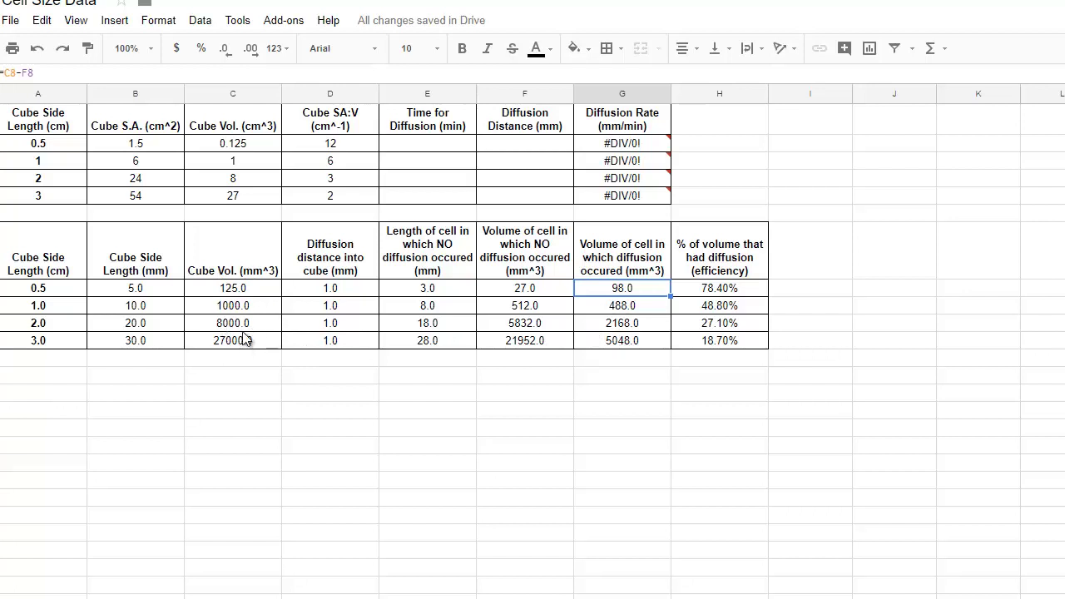
left_click(709, 291)
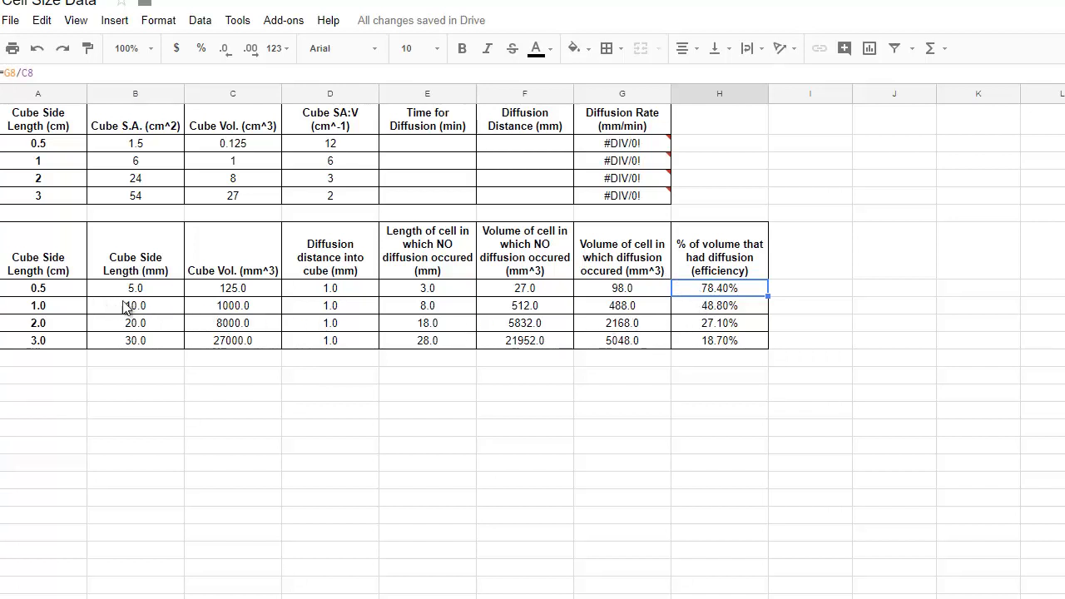
left_click_drag(711, 291, 704, 347)
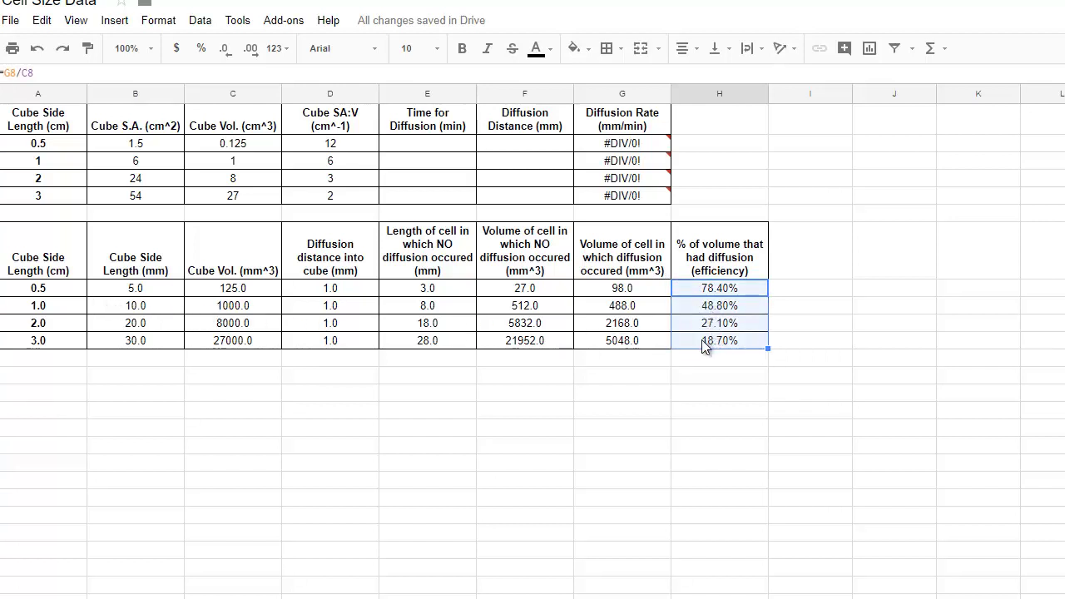